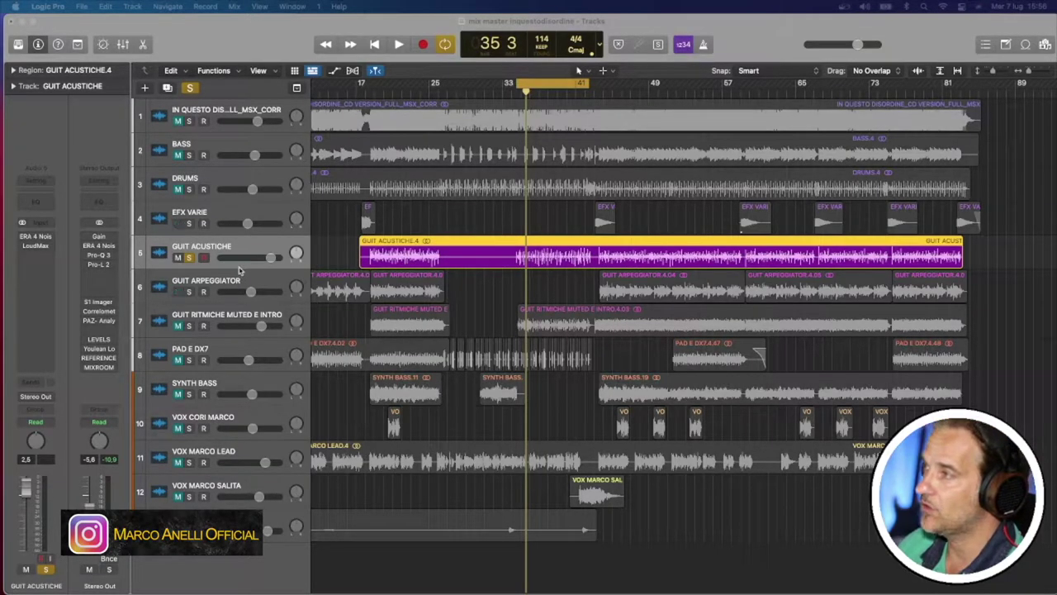
- Play the soloed GUIT ACUSTICHE track and switch on its ERA 4 Noise Remover, comparing the sound with and without it
mouse_move(240, 272)
left_mouse_down()
mouse_move(246, 318)
mouse_move(247, 277)
left_mouse_up()
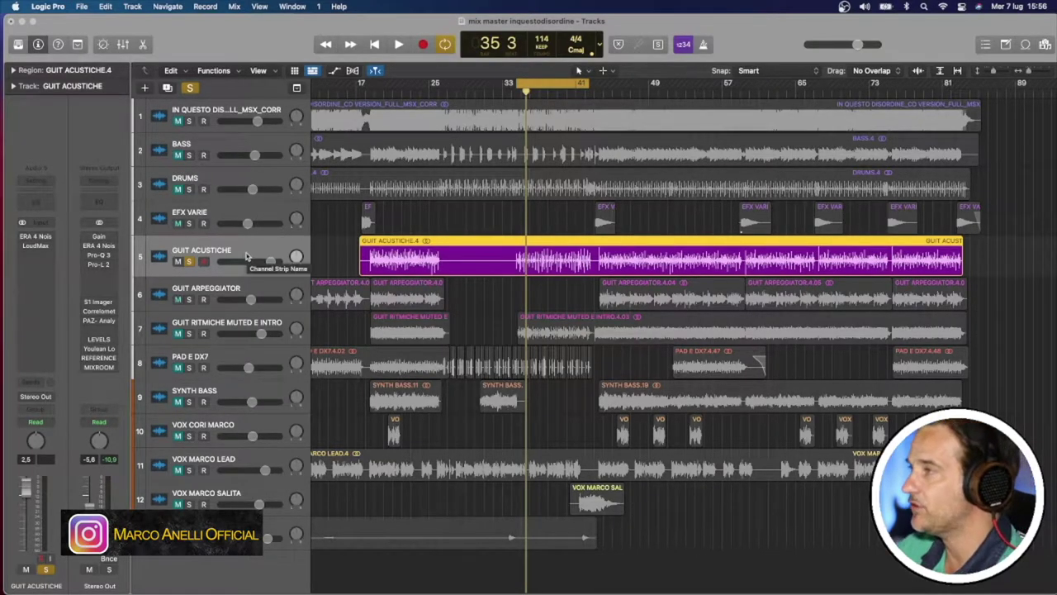
left_click(399, 45)
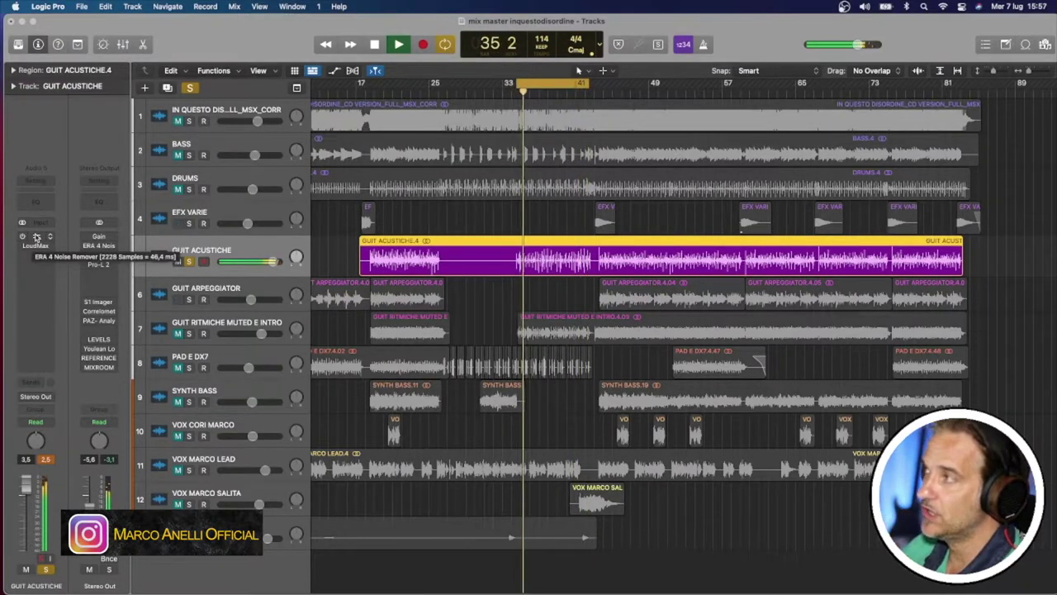
left_click(35, 238)
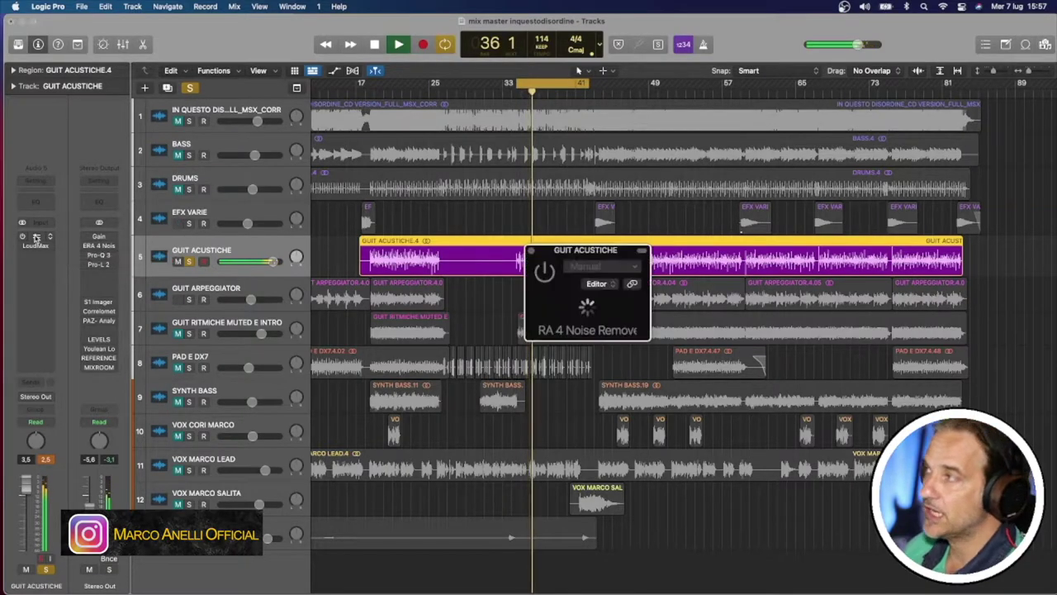
left_click_drag(591, 251, 765, 186)
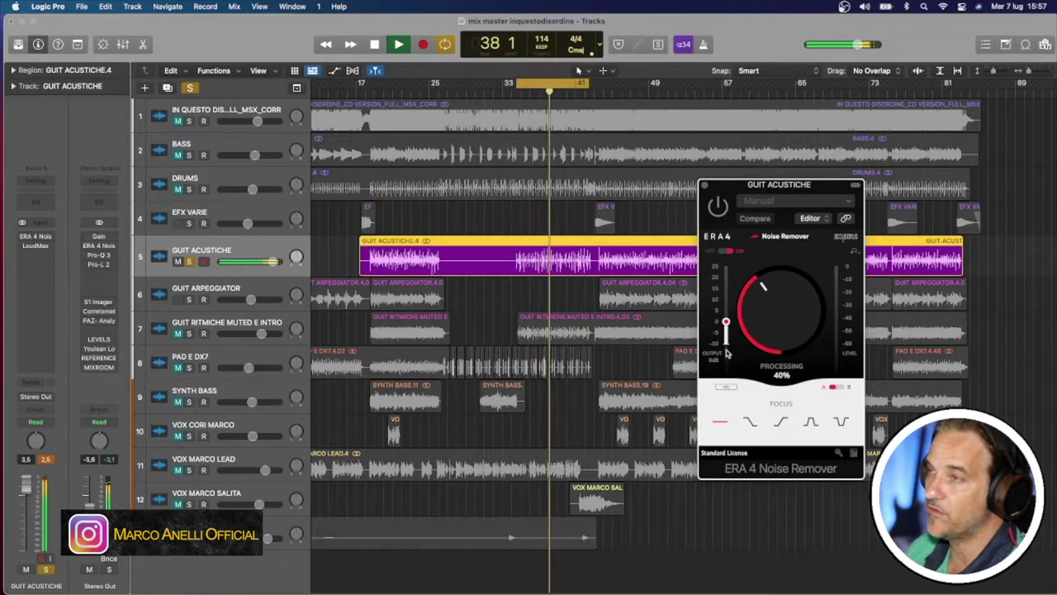
left_click(719, 206)
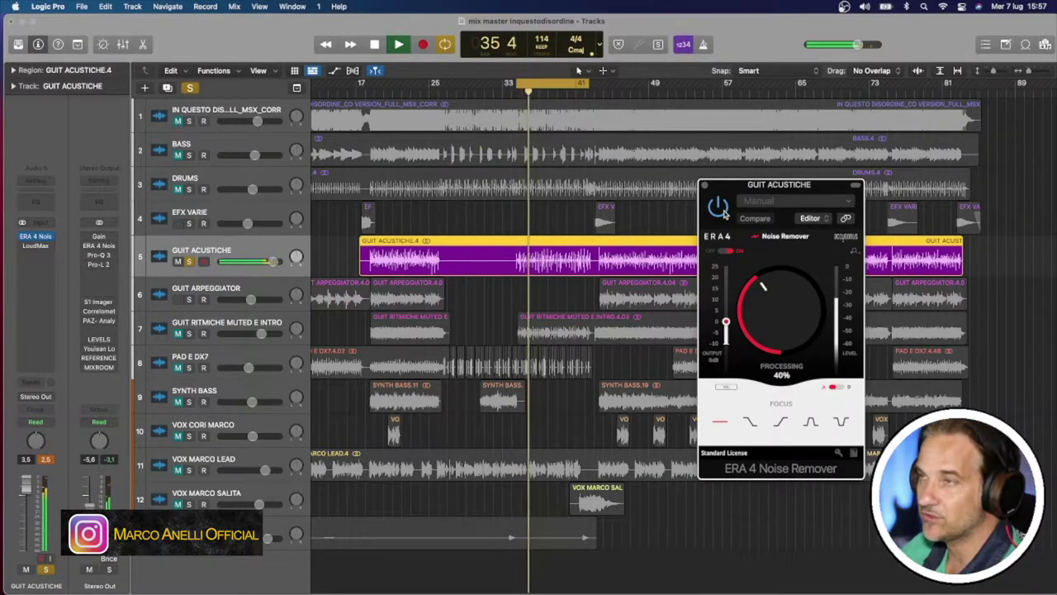
left_click(722, 213)
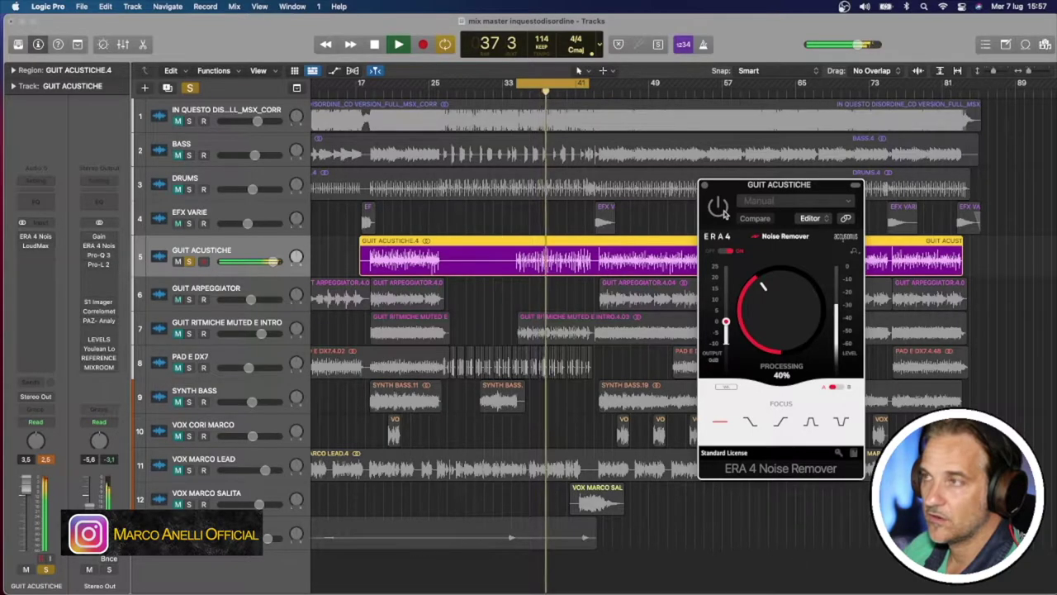
left_click(722, 213)
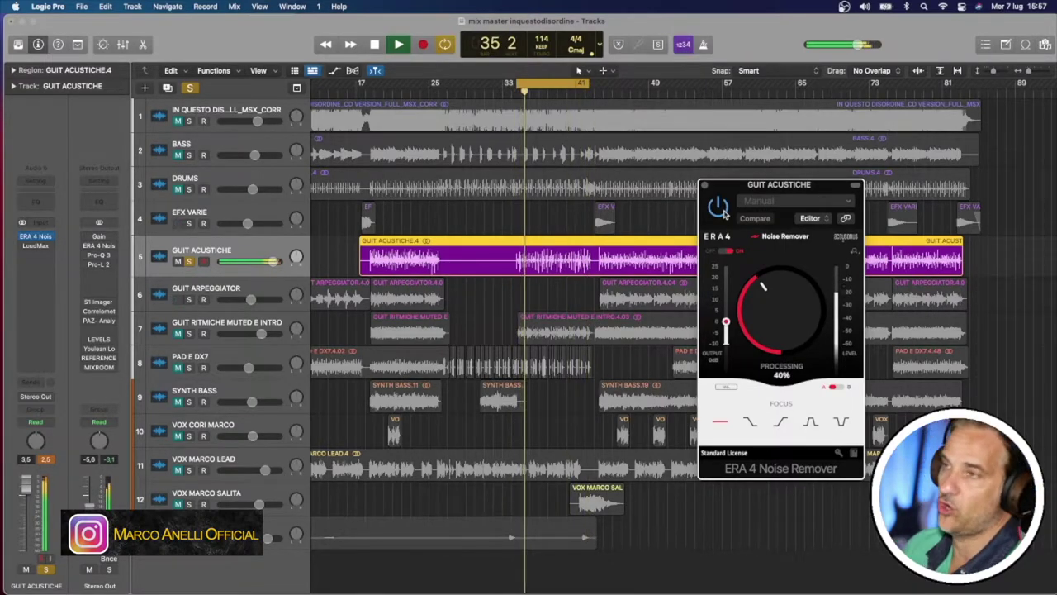
- Switch on LoudMax on GUIT ACUSTICHE with a -7.0 dB threshold, and close both plug-in windows
left_click(37, 245)
left_click_drag(460, 308, 653, 311)
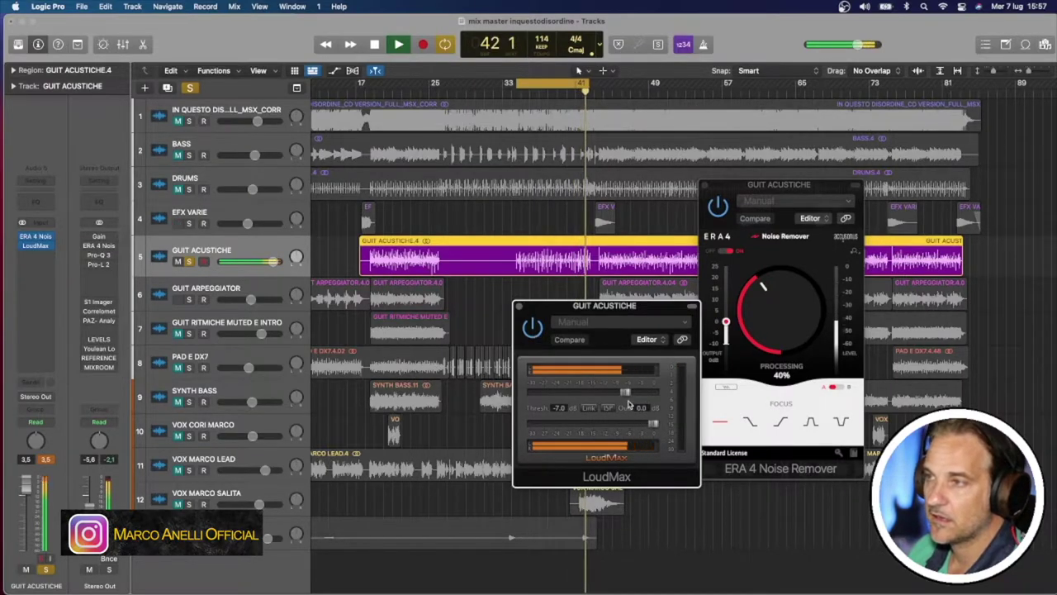
mouse_move(626, 396)
left_mouse_down()
mouse_move(550, 396)
mouse_move(626, 395)
left_mouse_up()
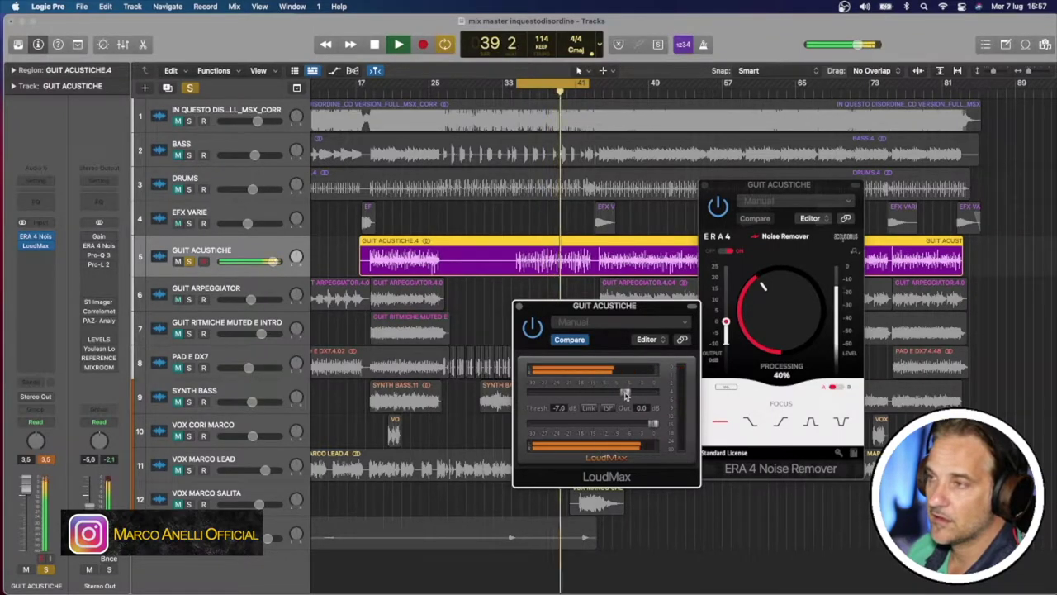
left_click(520, 306)
left_click(703, 184)
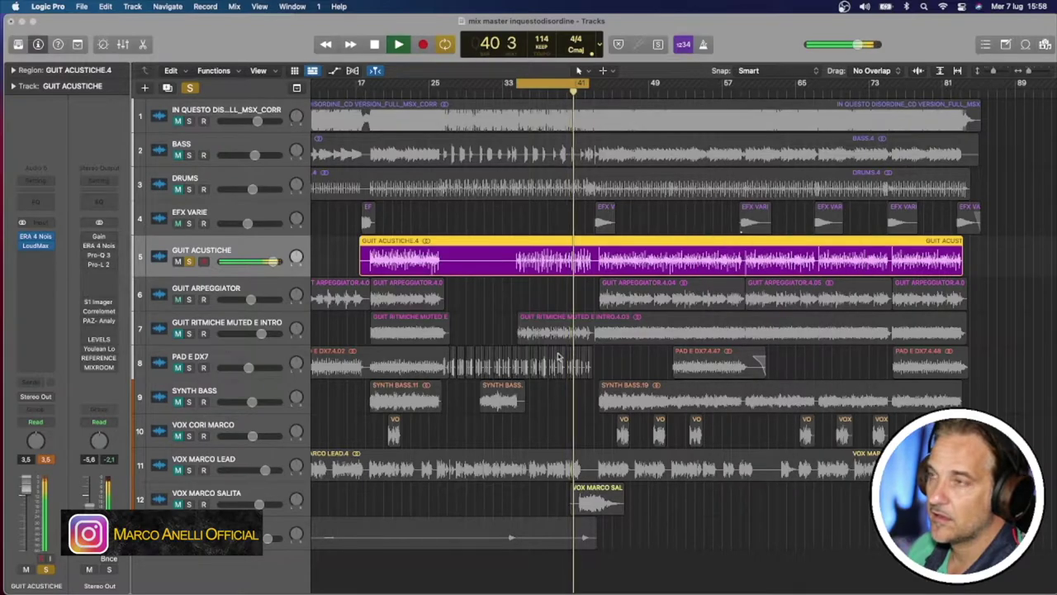
- Unmute and solo GUIT RITMICHE MUTED E INTRO, and take GUIT ACUSTICHE out of solo
left_click(233, 329)
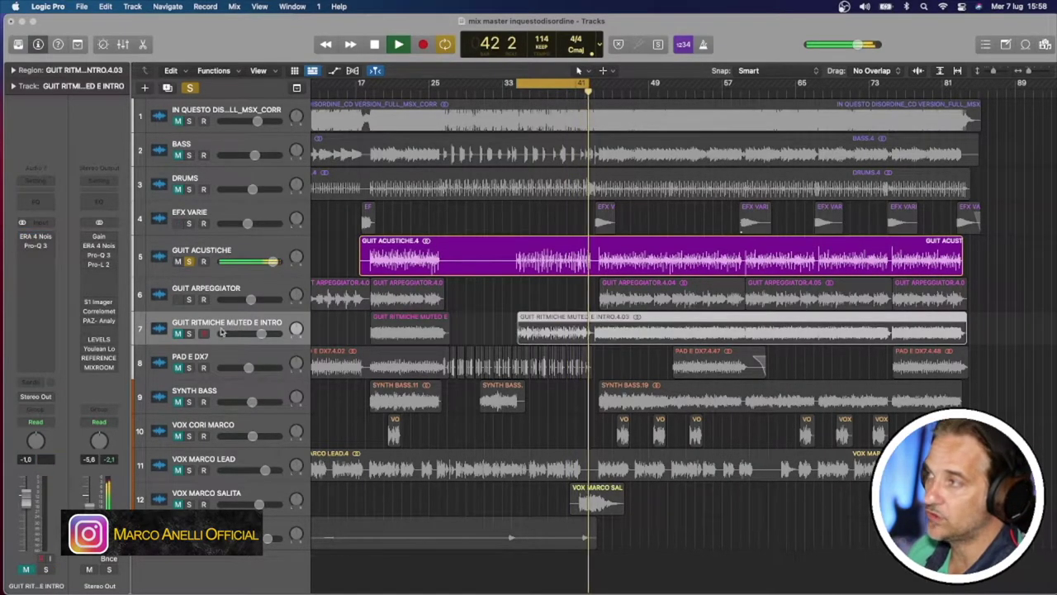
left_click(178, 332)
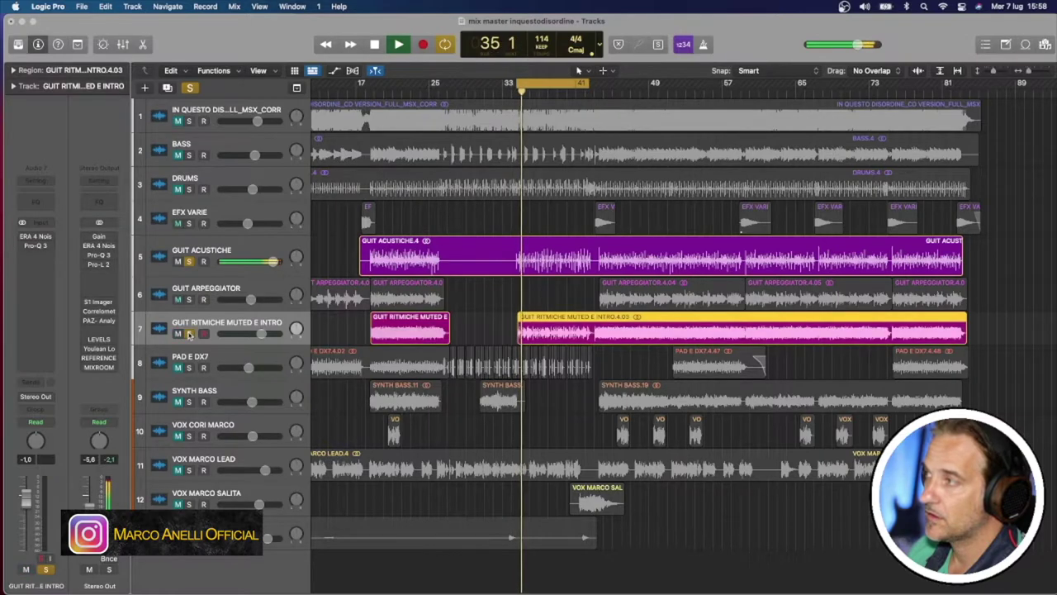
left_click(189, 261)
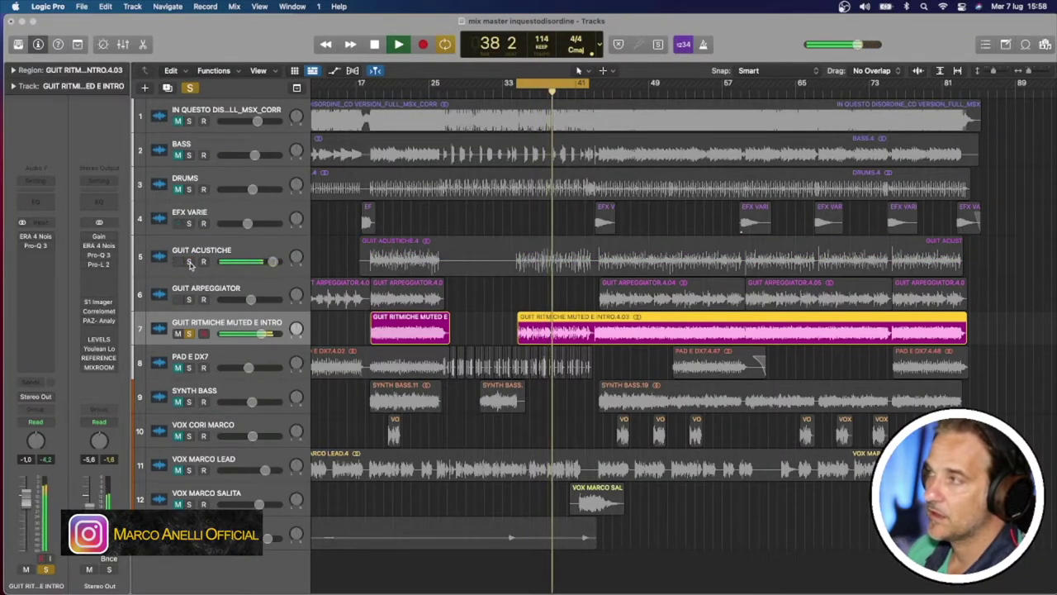
- Switch on the ERA 4 Noise Remover on GUIT RITMICHE MUTED E INTRO and close its window
left_click(34, 237)
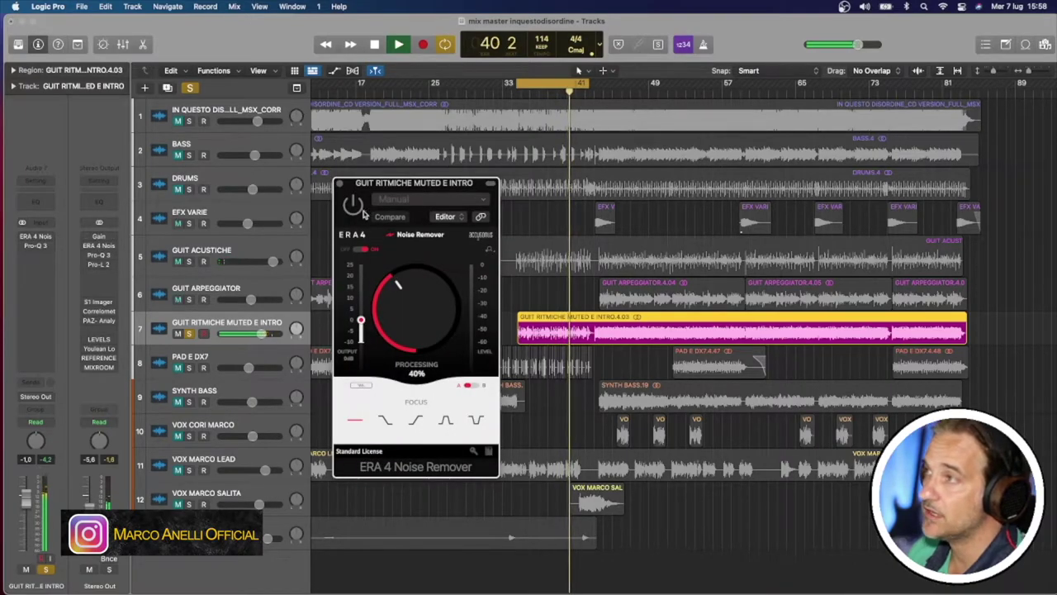
left_click(354, 206)
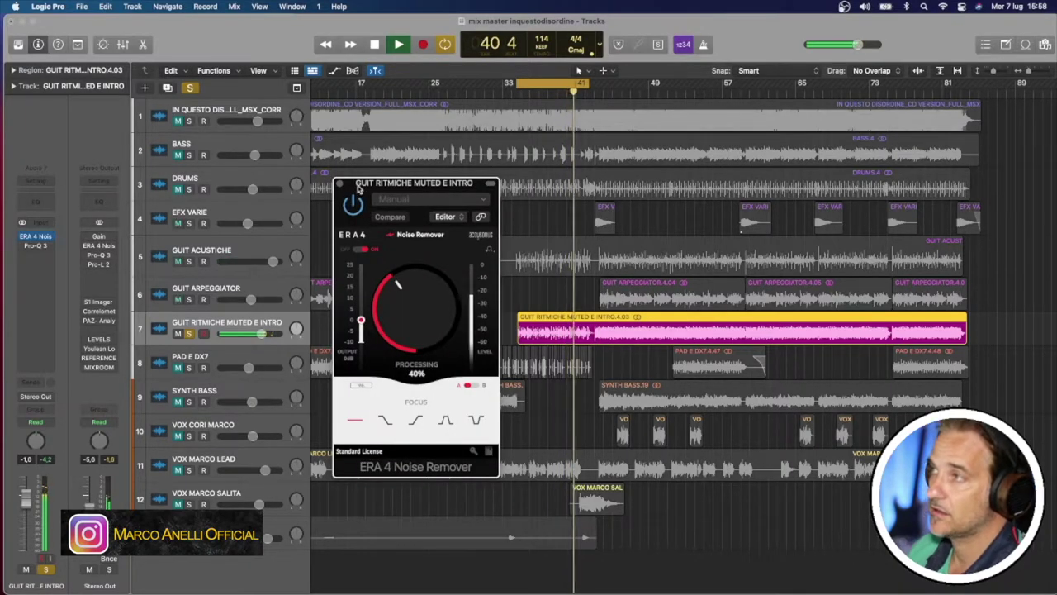
left_click(36, 238)
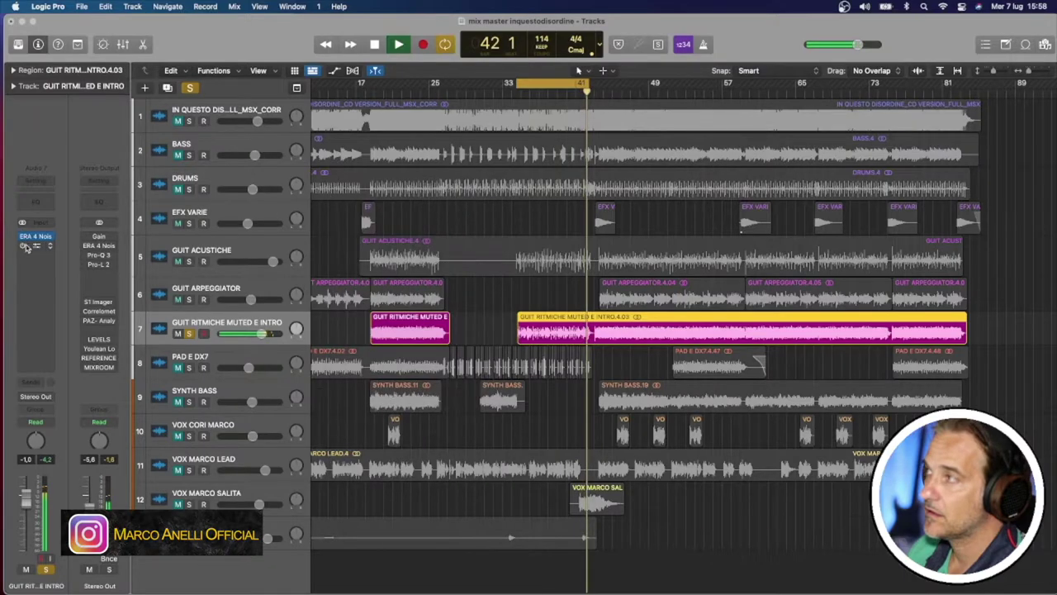
- Switch on Pro-Q 3 on GUIT RITMICHE MUTED E INTRO and audition its 120.90 Hz bell cut in isolation
left_click(36, 246)
left_click_drag(467, 219, 745, 232)
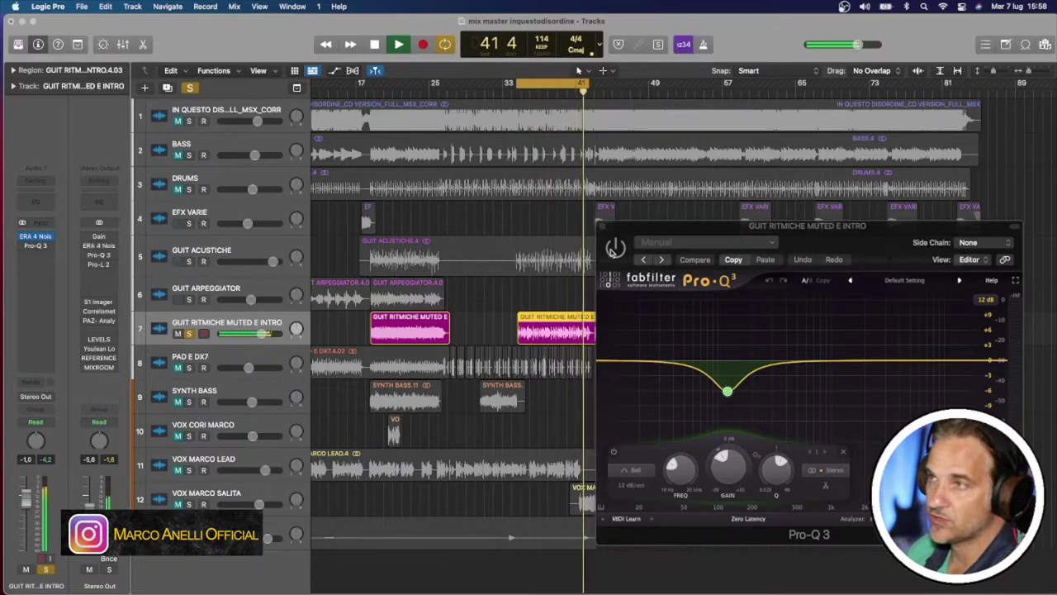
mouse_move(726, 391)
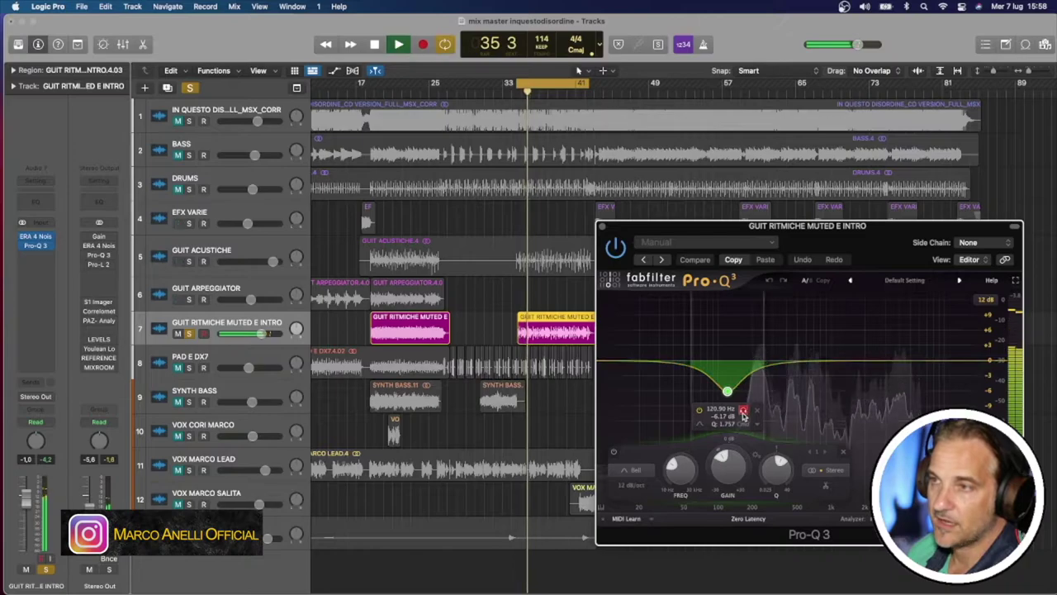
left_click(743, 411)
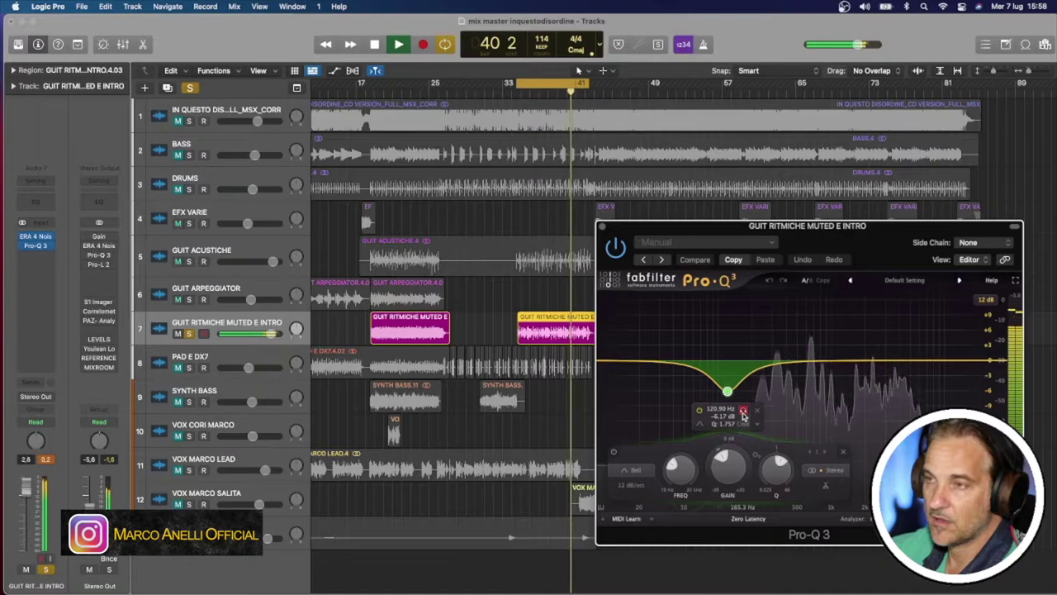
left_click_drag(797, 242, 551, 246)
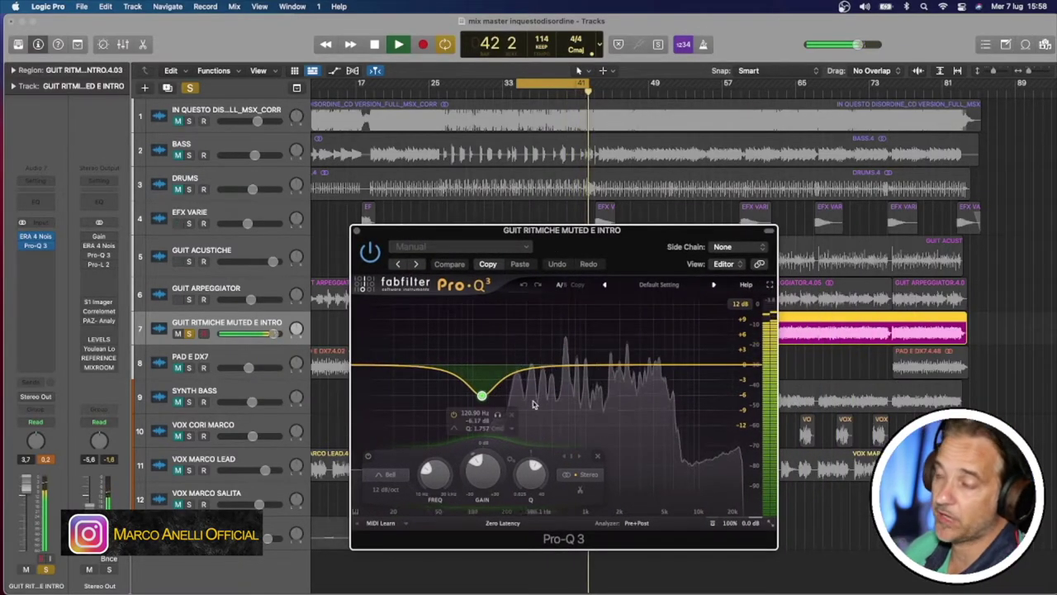
- Bypass the 120.90 Hz bell band in Pro-Q 3, audition its frequency range once more, and close the equalizer
left_click(368, 456)
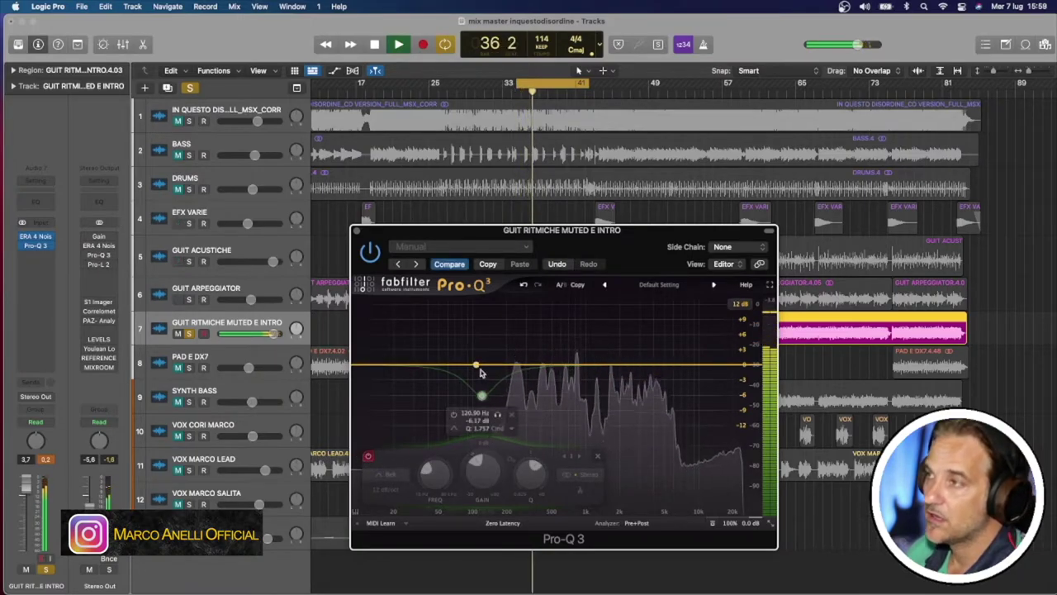
left_click(498, 415)
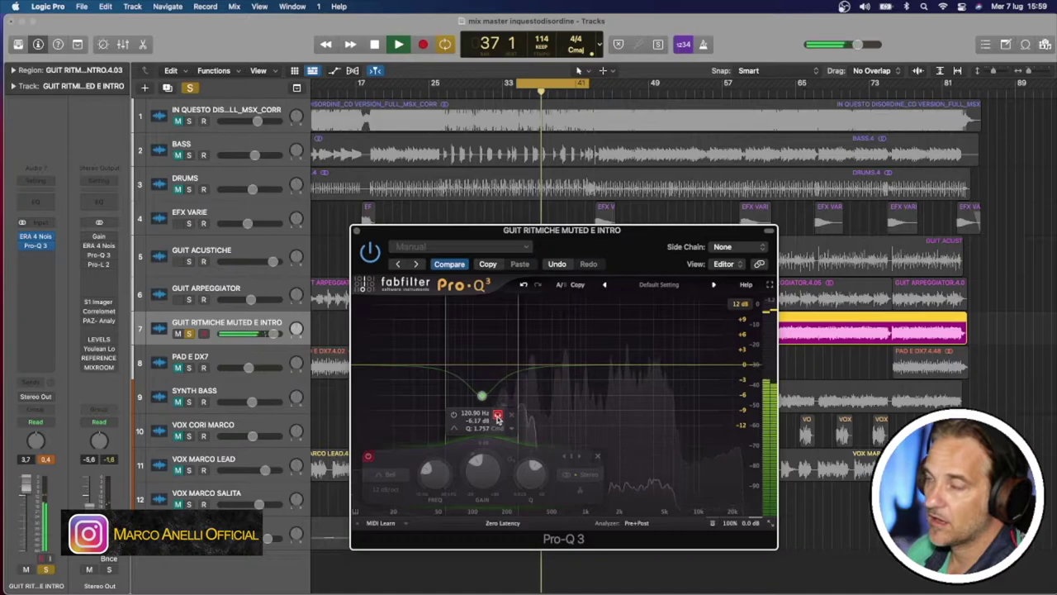
left_click(498, 416)
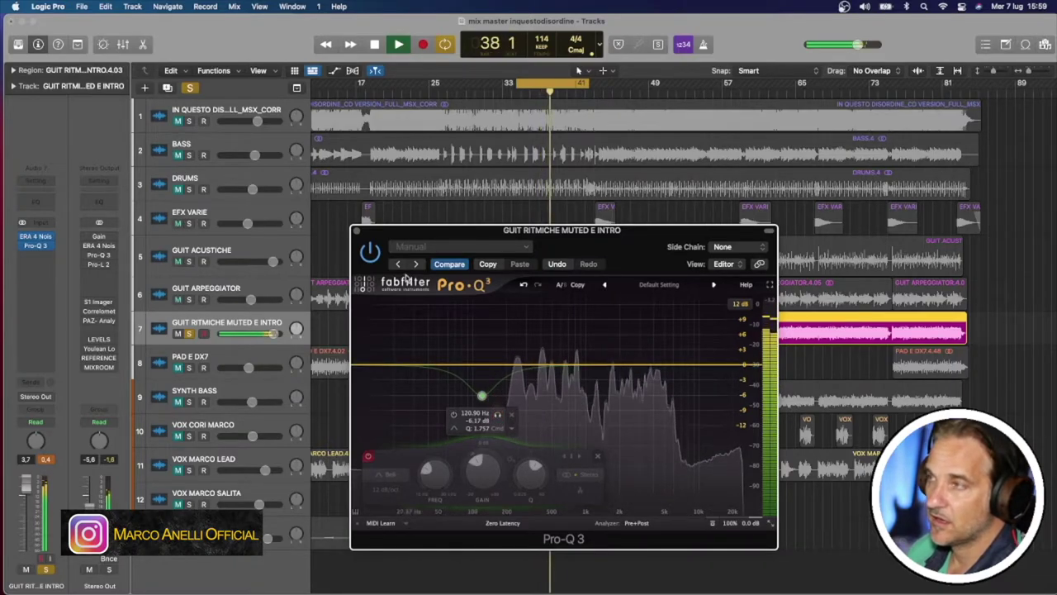
left_click(357, 231)
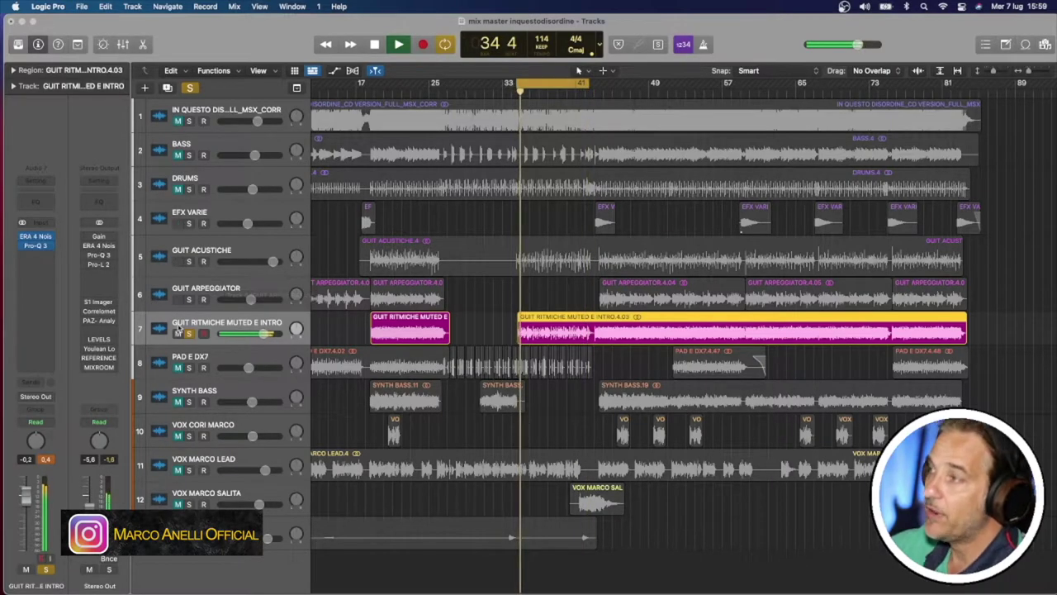
- Solo GUIT ACUSTICHE alongside GUIT RITMICHE MUTED E INTRO, pan the rhythm guitars slightly right, and play both tracks together
left_click(189, 261)
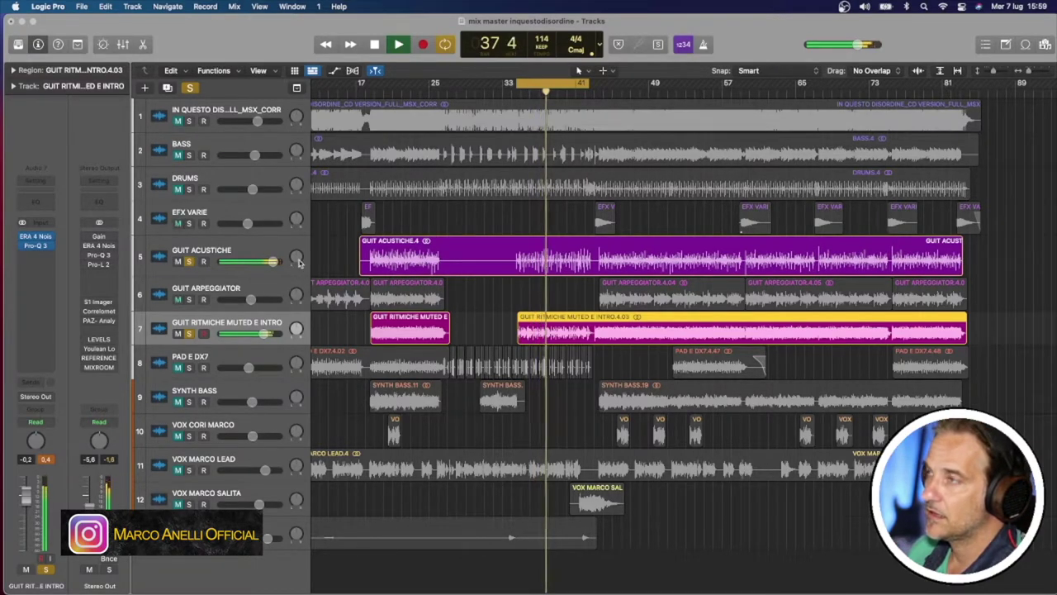
left_click(376, 44)
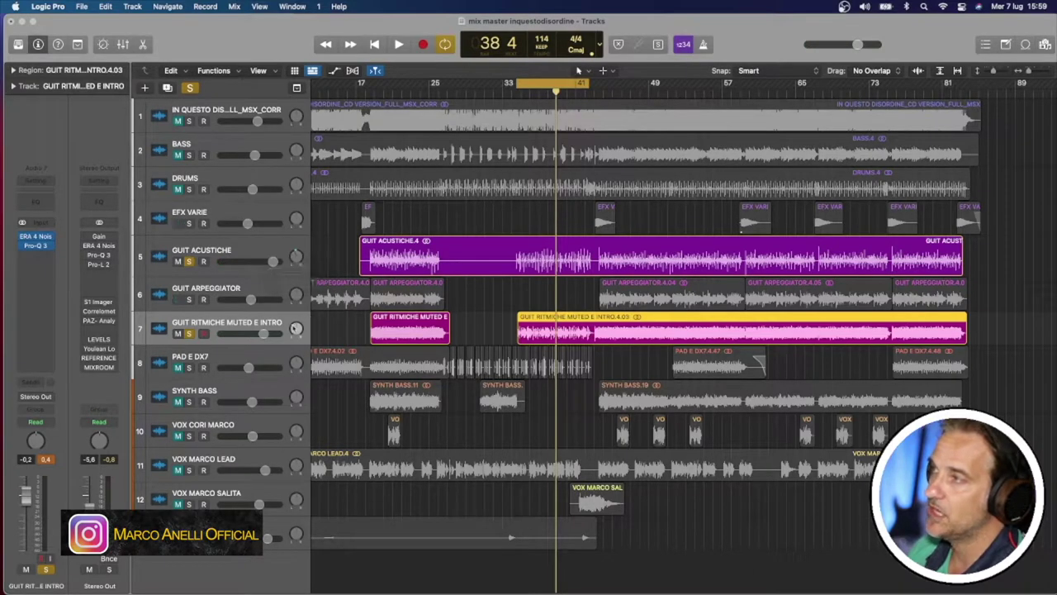
mouse_move(295, 329)
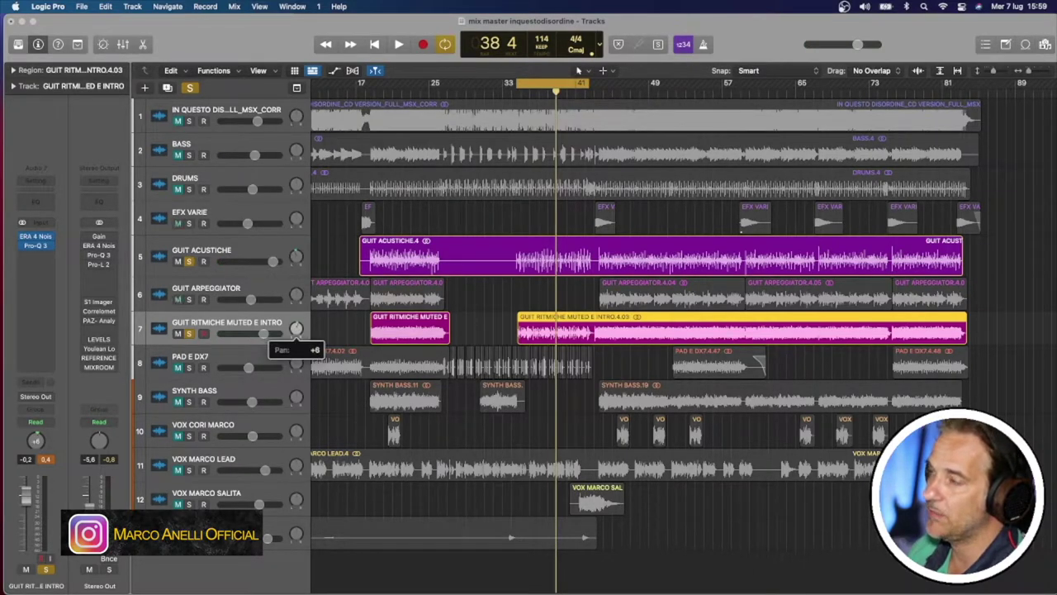
left_click(398, 44)
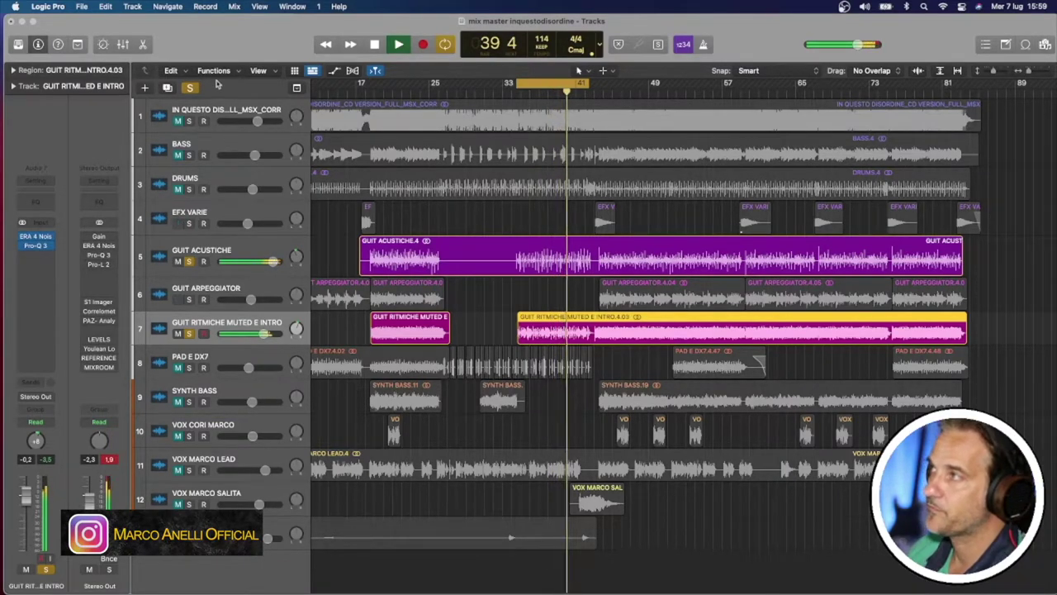
key("space")
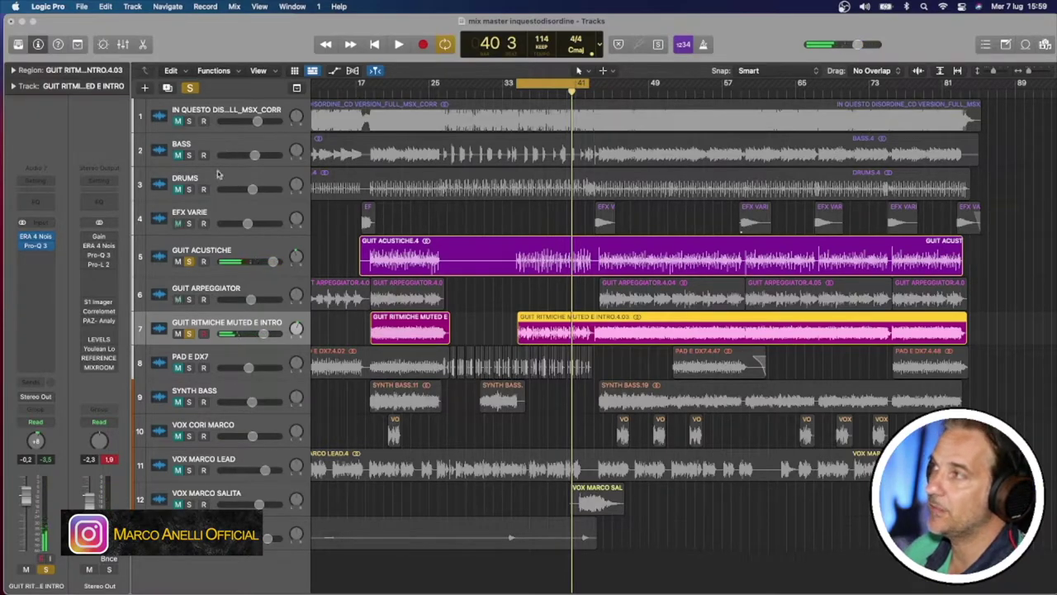
- Solo the BASS track, play it, and take GUIT ACUSTICHE and GUIT RITMICHE MUTED E INTRO out of solo
left_click(225, 146)
left_click(189, 155)
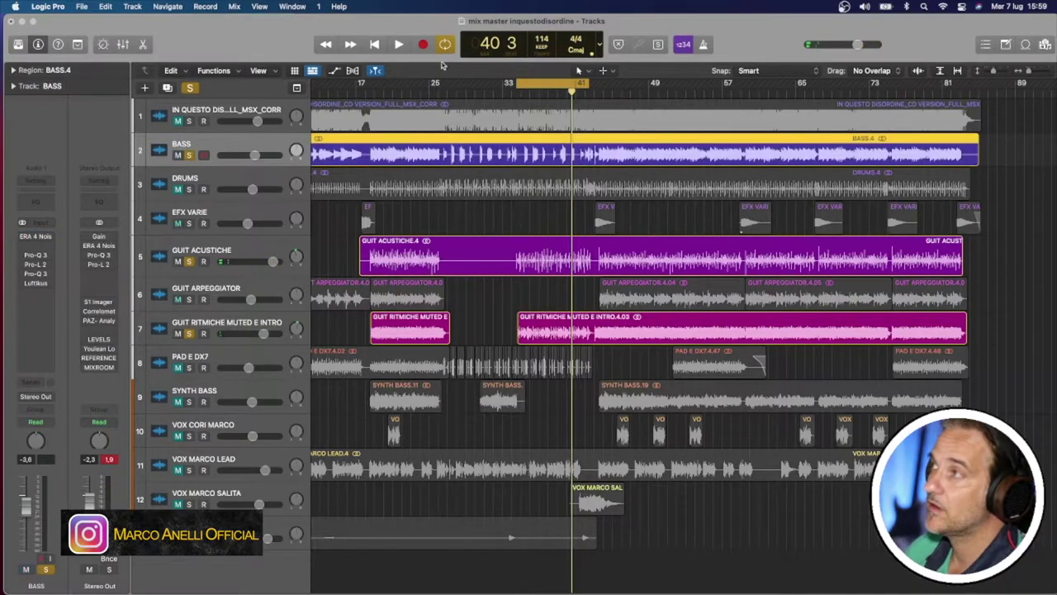
left_click(399, 44)
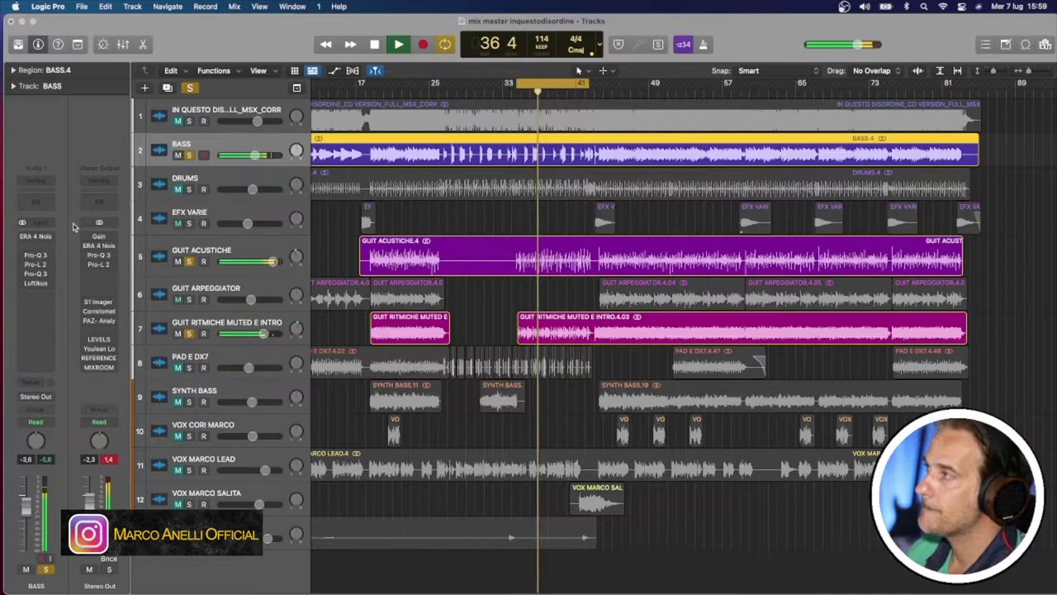
left_click(188, 261)
left_click(189, 332)
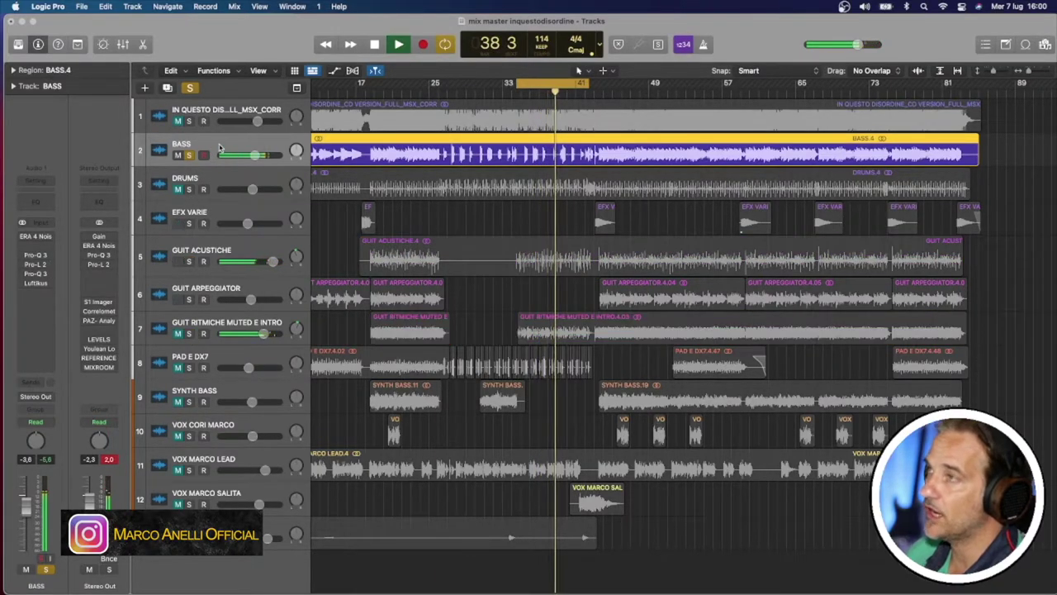
- Switch on the ERA 4 Noise Remover on the BASS track and close its window
left_click(36, 236)
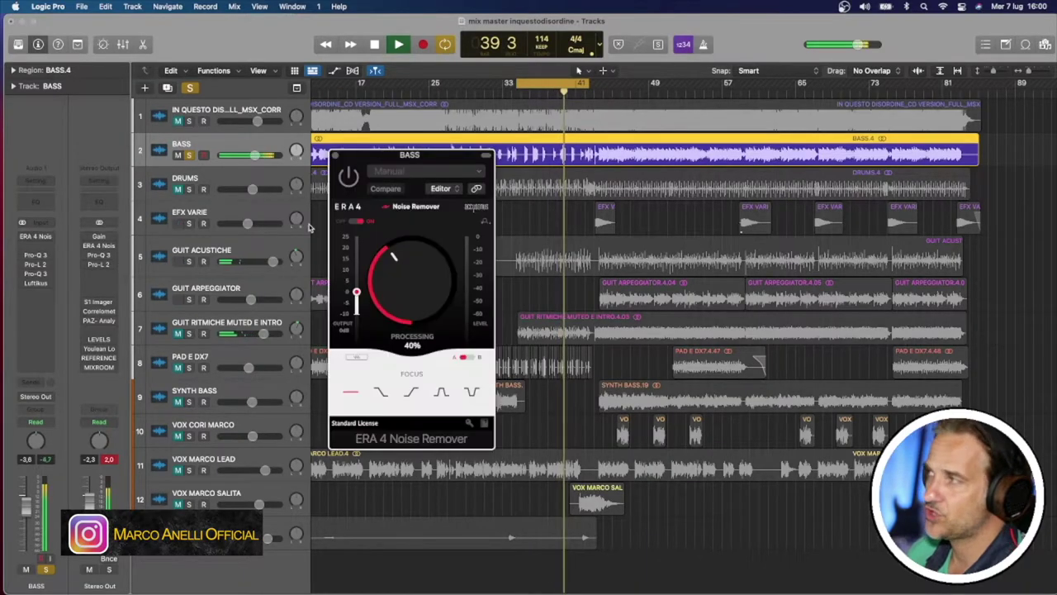
left_click(348, 176)
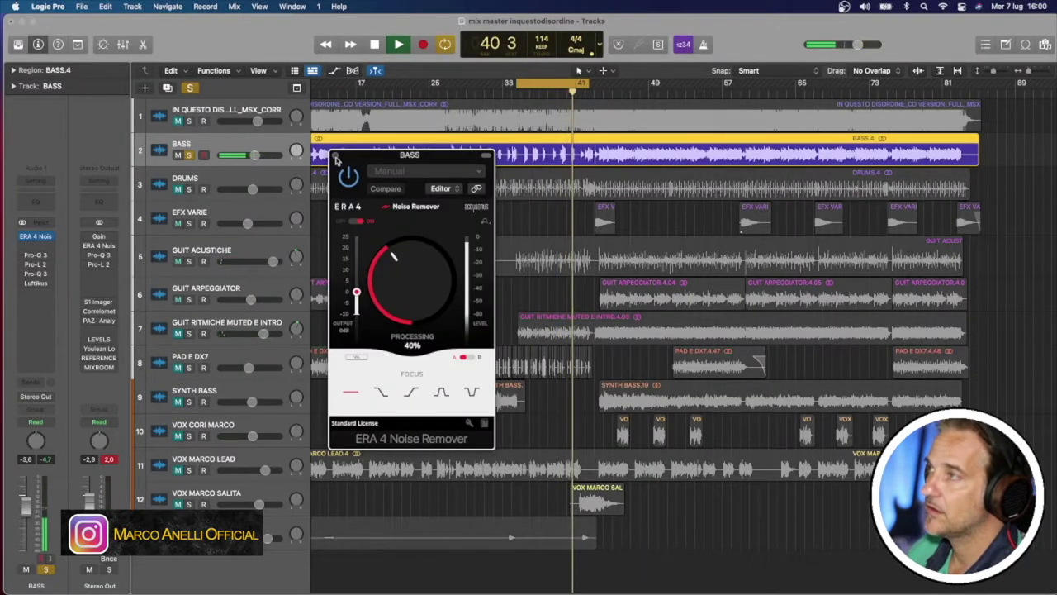
left_click(334, 155)
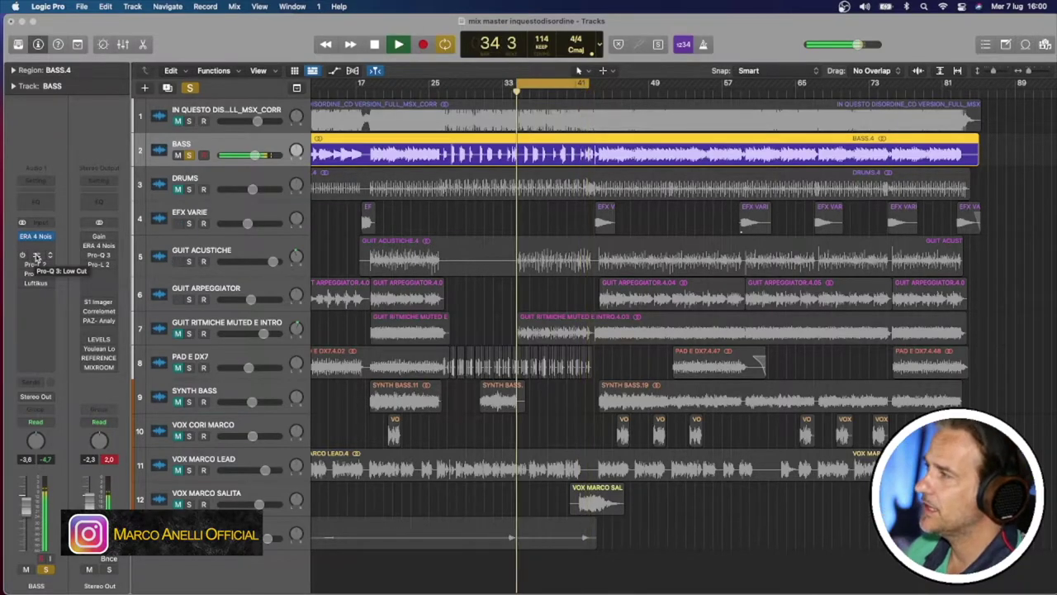
- Compare the BASS sound with its two Pro-Q 3, Pro-L 2 and Luftikus effects on and bypassed, and close the Luftikus window
left_click(22, 255)
left_click(22, 265)
left_click(22, 273)
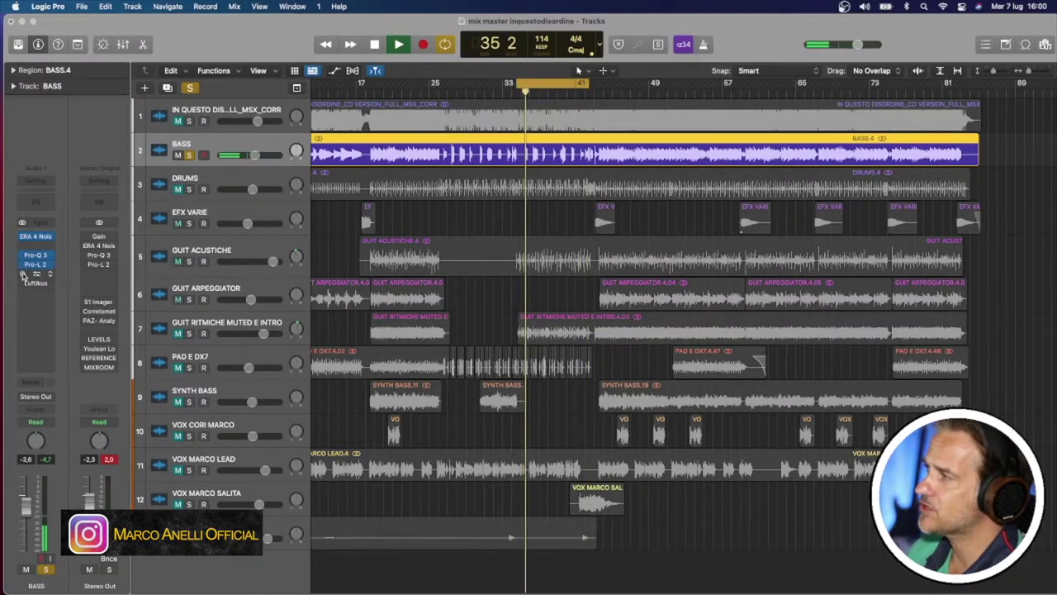
left_click(22, 284)
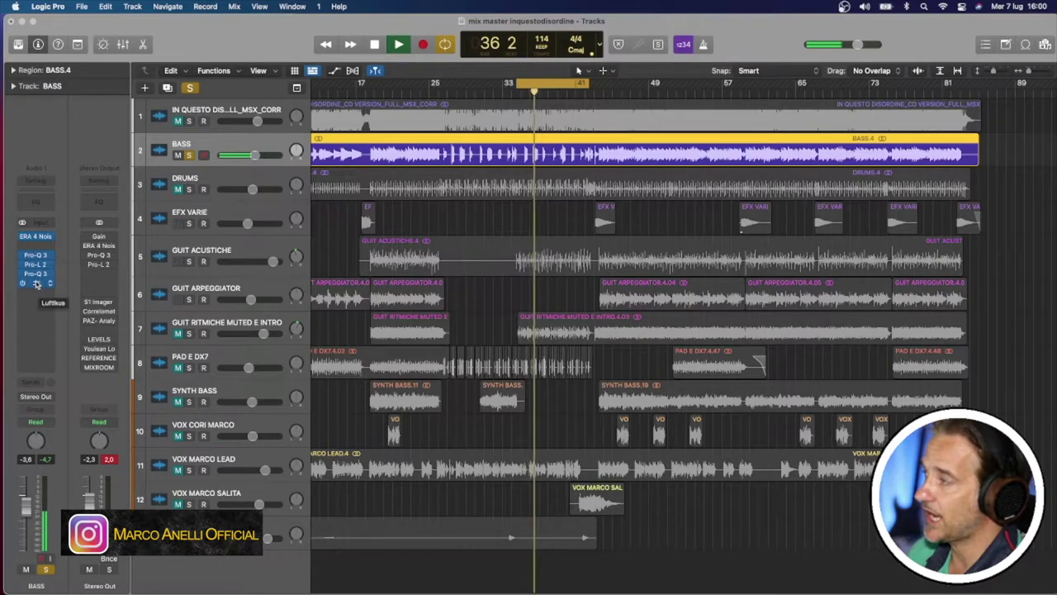
left_click(37, 283)
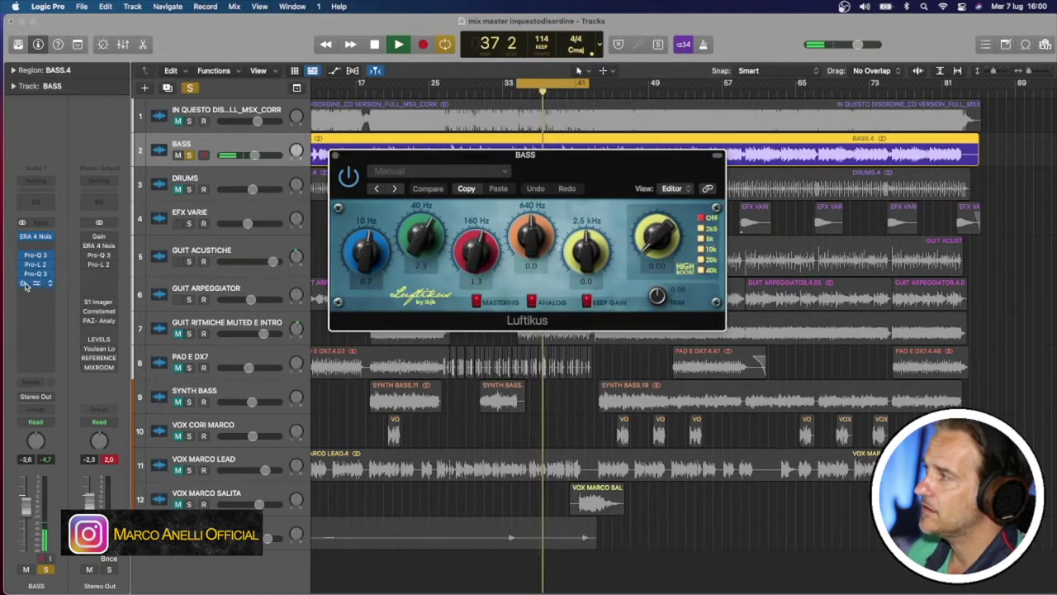
left_click(22, 273)
left_click(22, 265)
left_click(22, 255)
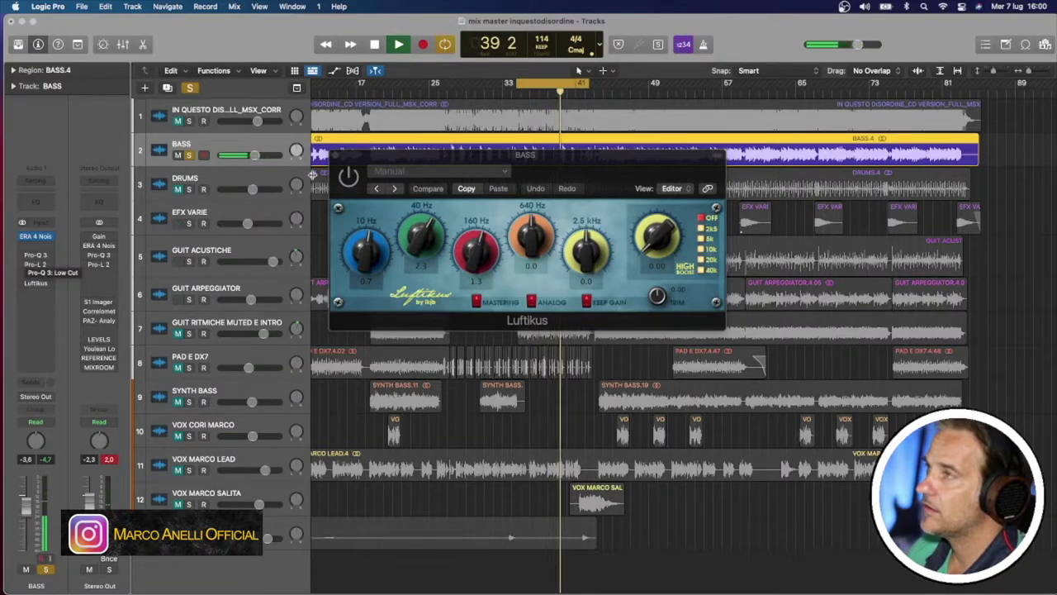
left_click(337, 156)
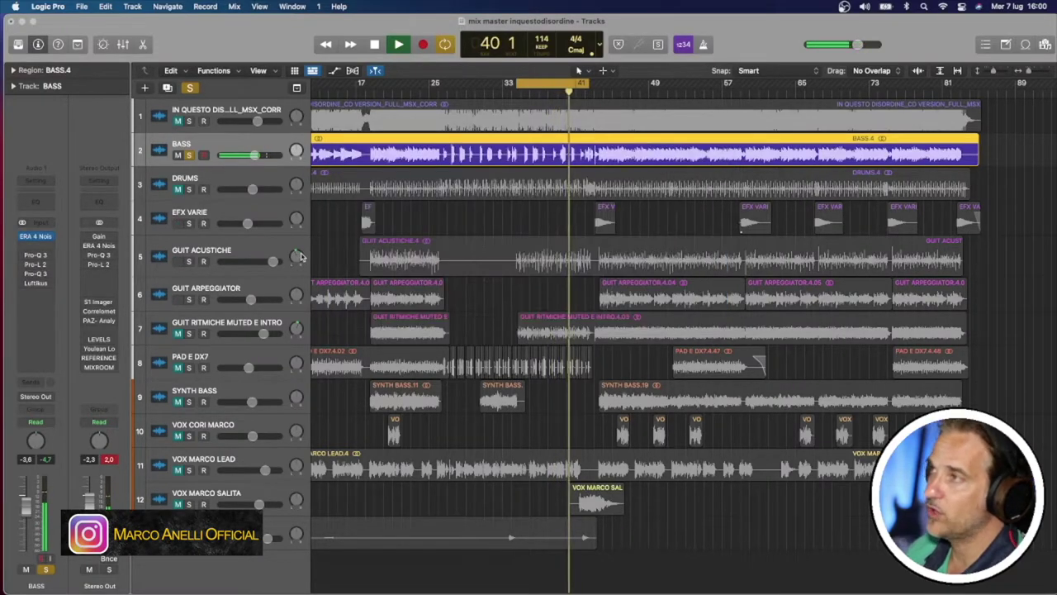
- Add the GUIT ACUSTICHE and GUIT RITMICHE MUTED E INTRO tracks to the soloed BASS during playback
left_click(189, 261)
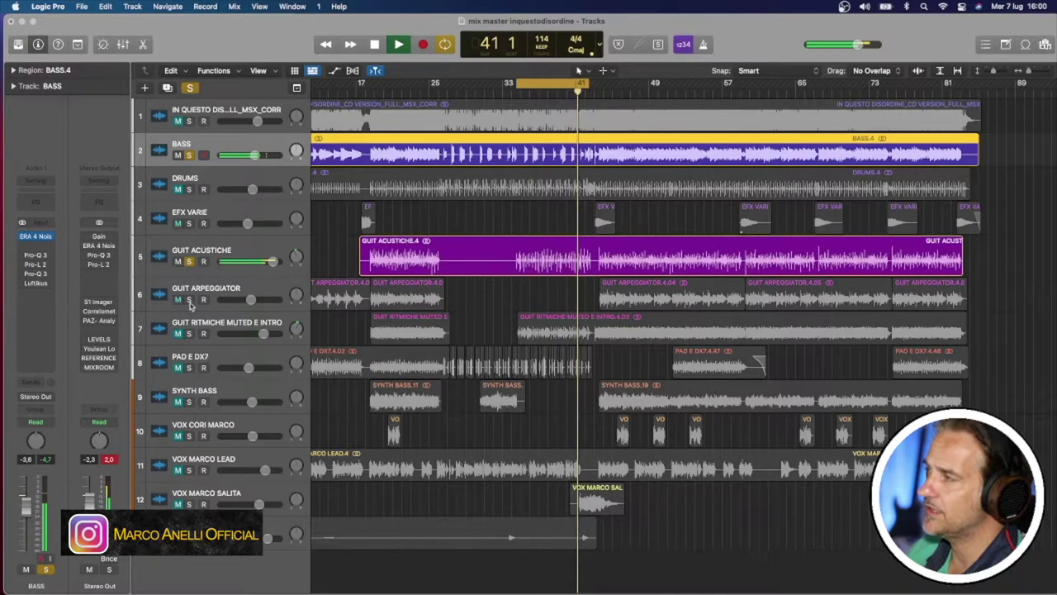
left_click(189, 299)
left_click(189, 298)
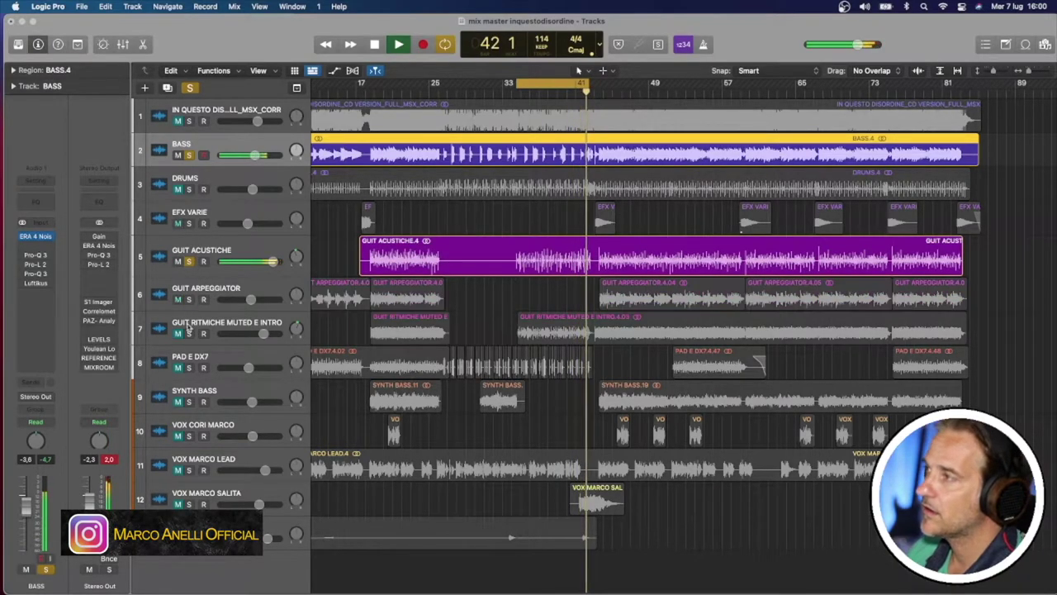
left_click(189, 334)
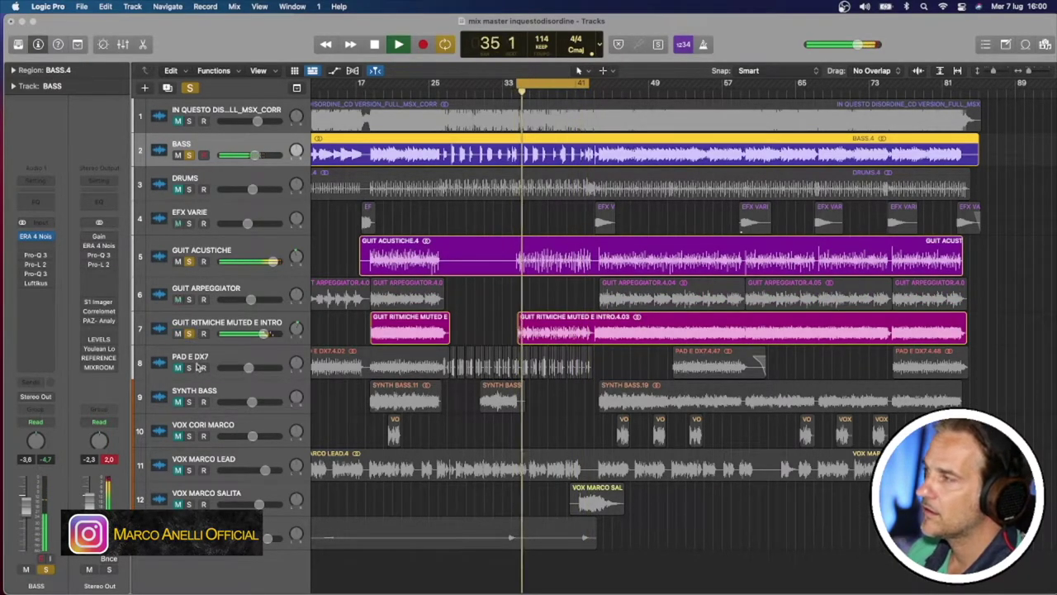
- Solo PAD E DX7 and SYNTH BASS as well, and pan the PAD E DX7 track to -19
left_click(199, 360)
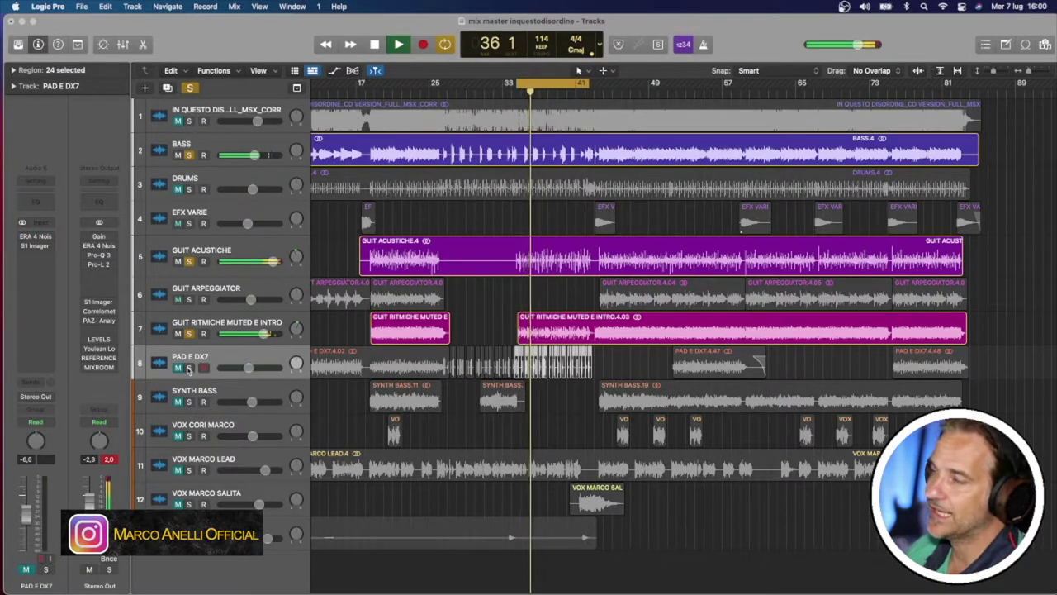
left_click(188, 368)
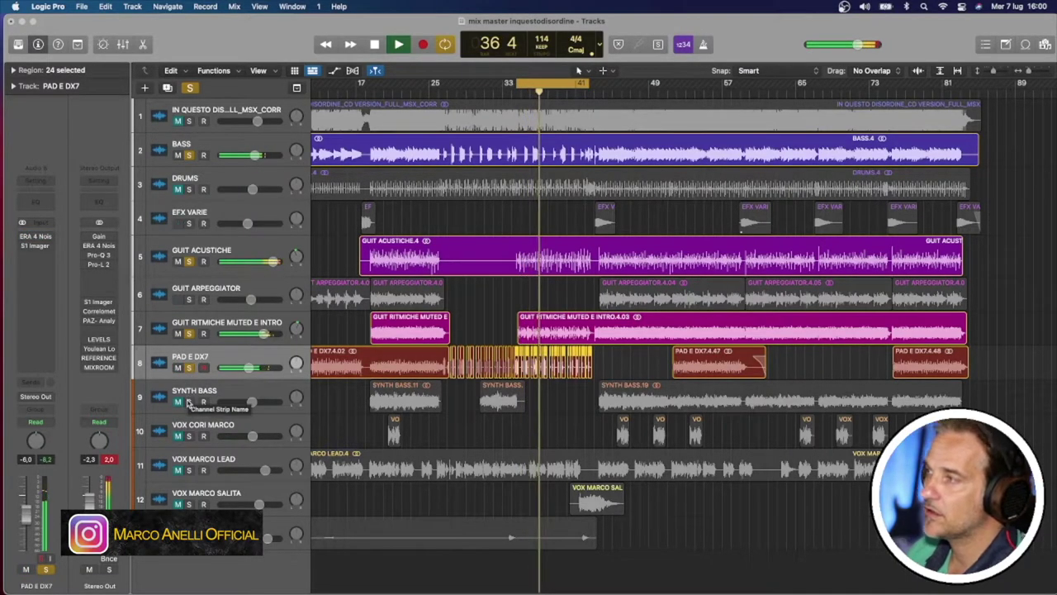
left_click(188, 402)
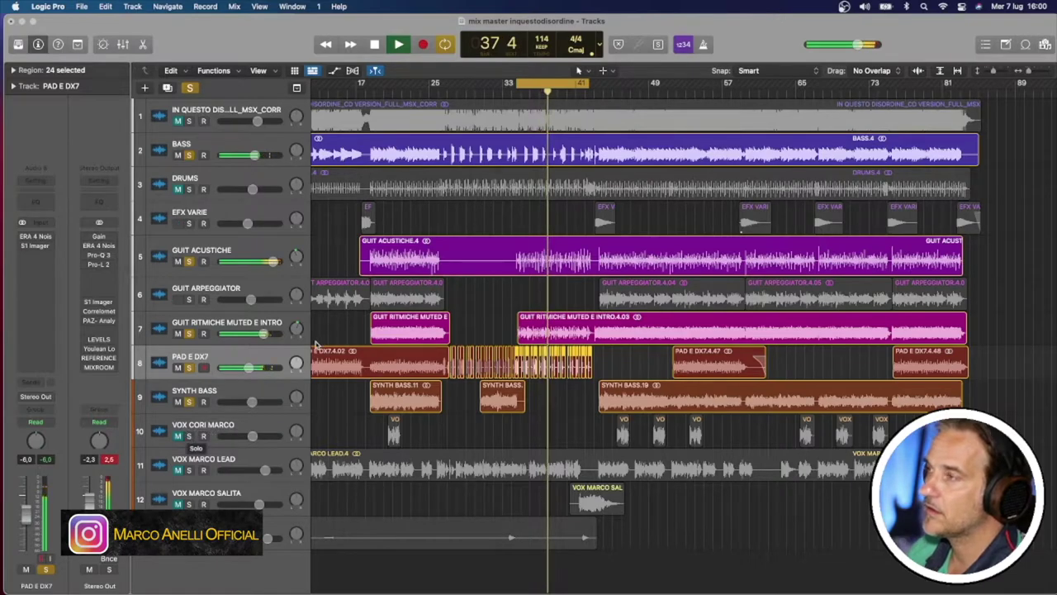
mouse_move(296, 365)
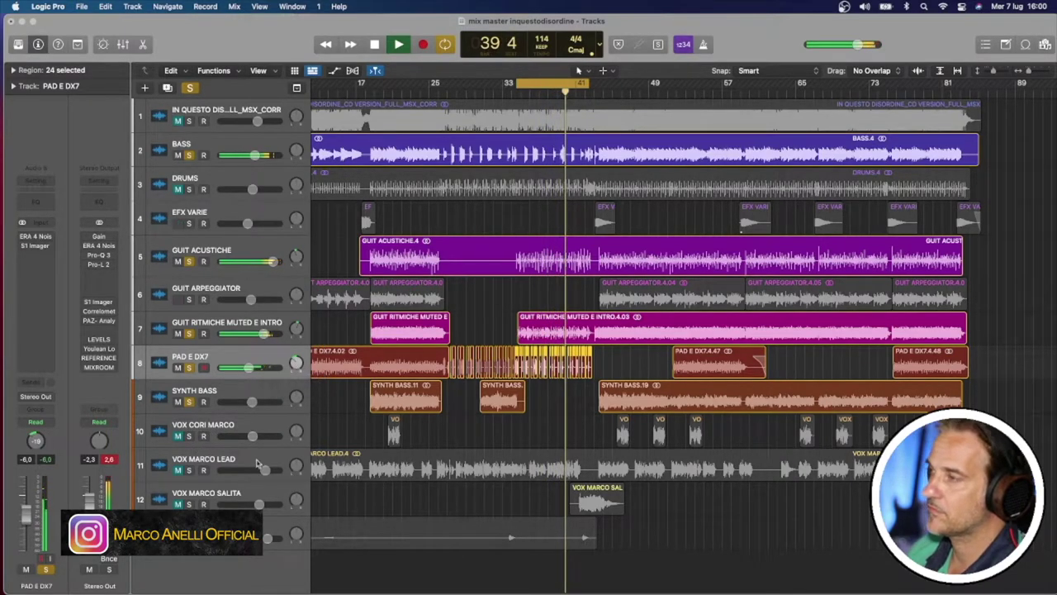
key("space")
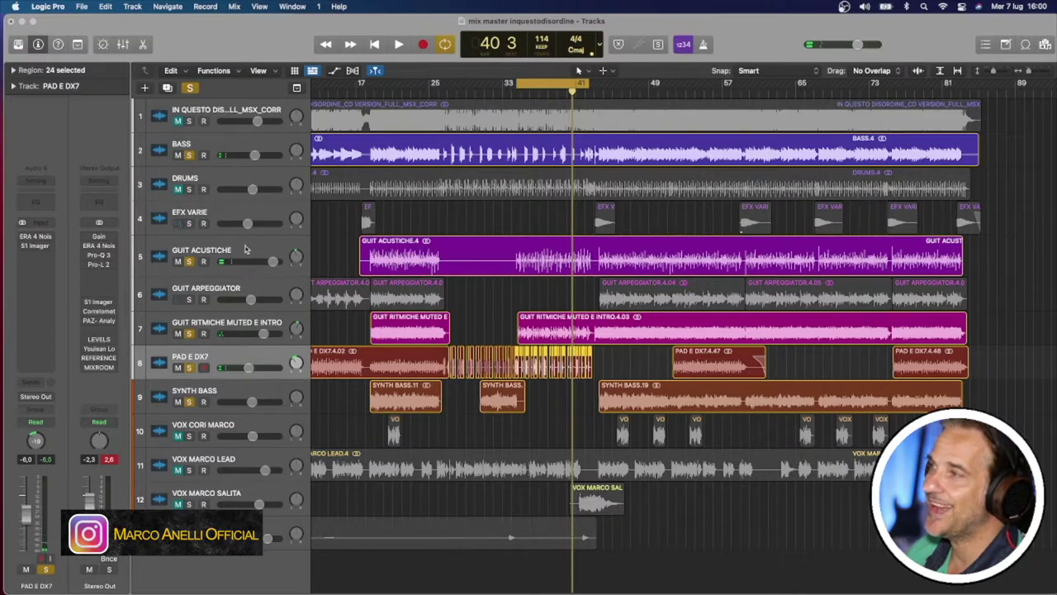
- Add DRUMS to the soloed tracks and raise the drum volume slightly while the mix plays
left_click(189, 190)
left_click(189, 190)
key("space")
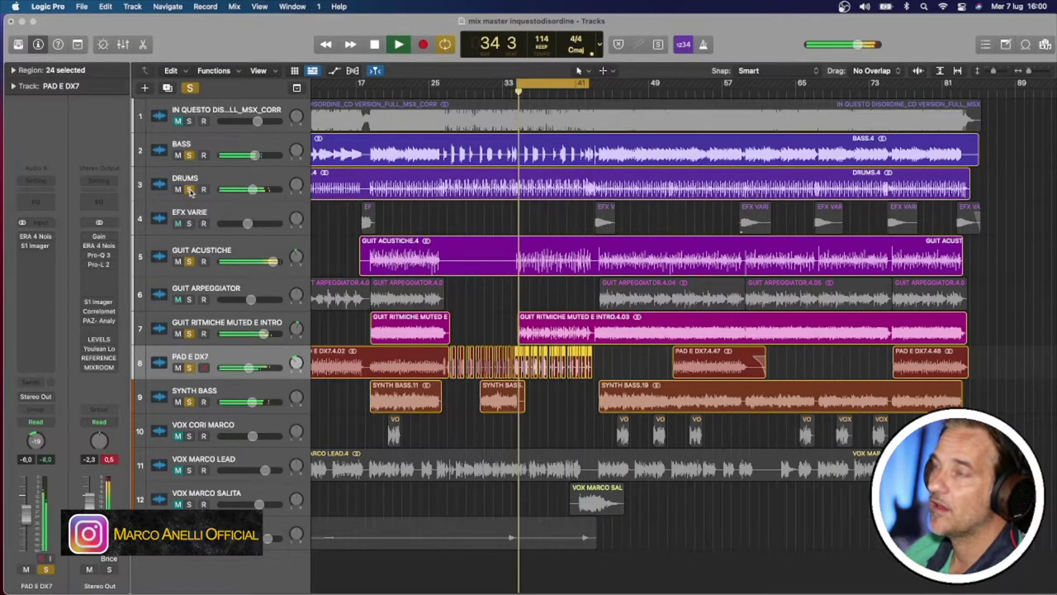
left_click_drag(251, 190, 261, 189)
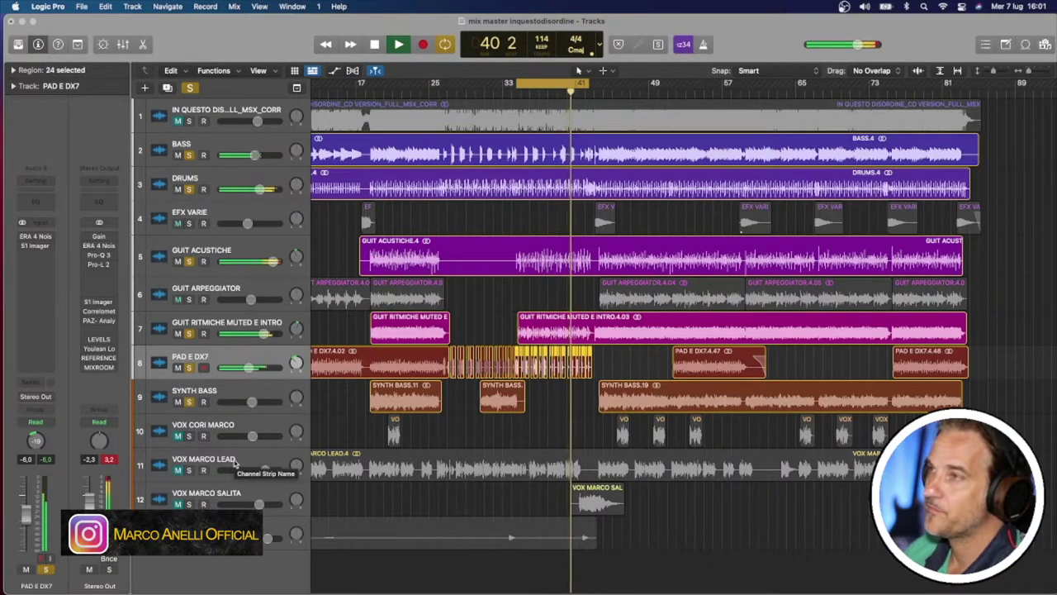
key("space")
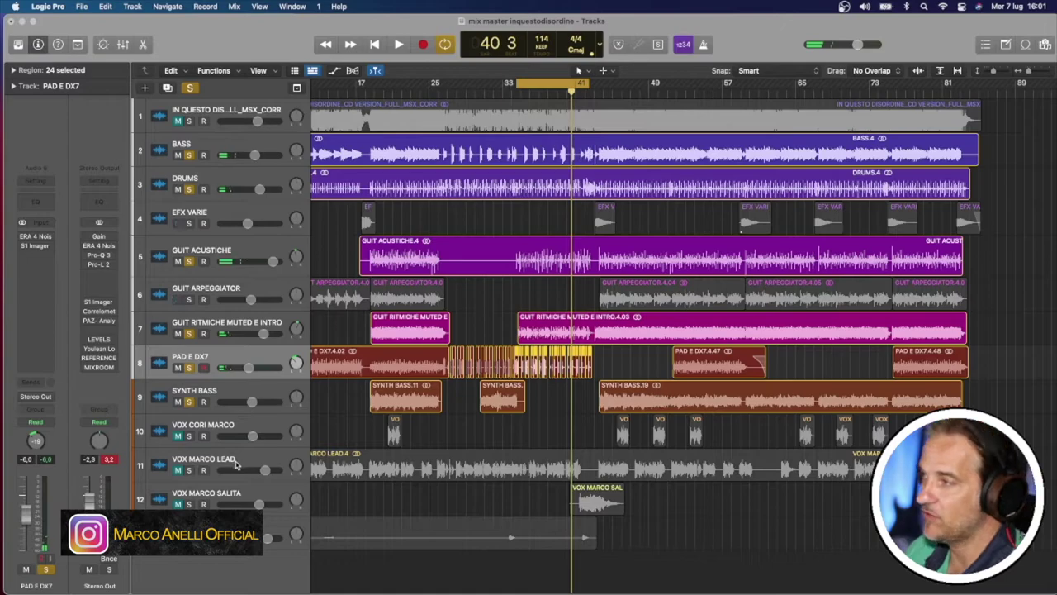
- Add VOX MARCO LEAD to the soloed tracks and open its Pro-Q 3 equalizer
left_click(236, 466)
left_click(189, 470)
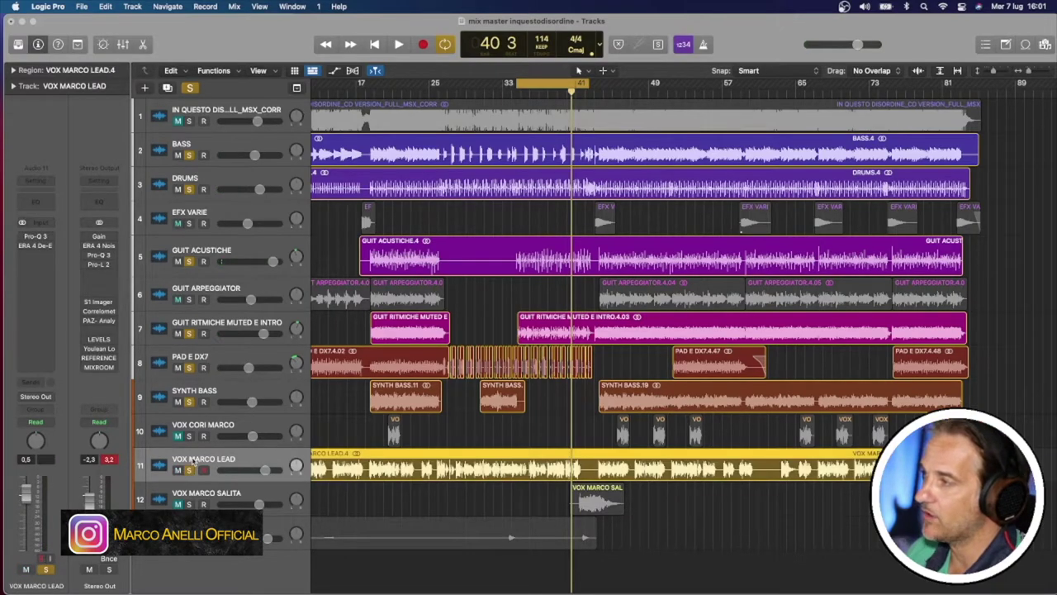
left_click(36, 237)
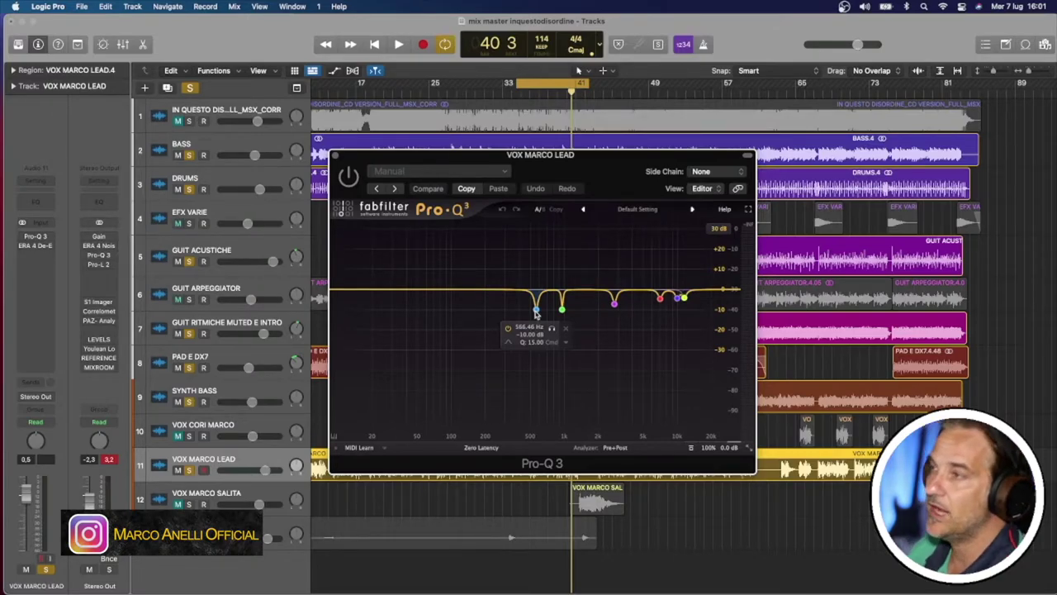
- Play the soloed mix and switch on Pro-Q 3 on the VOX MARCO LEAD track
key("v")
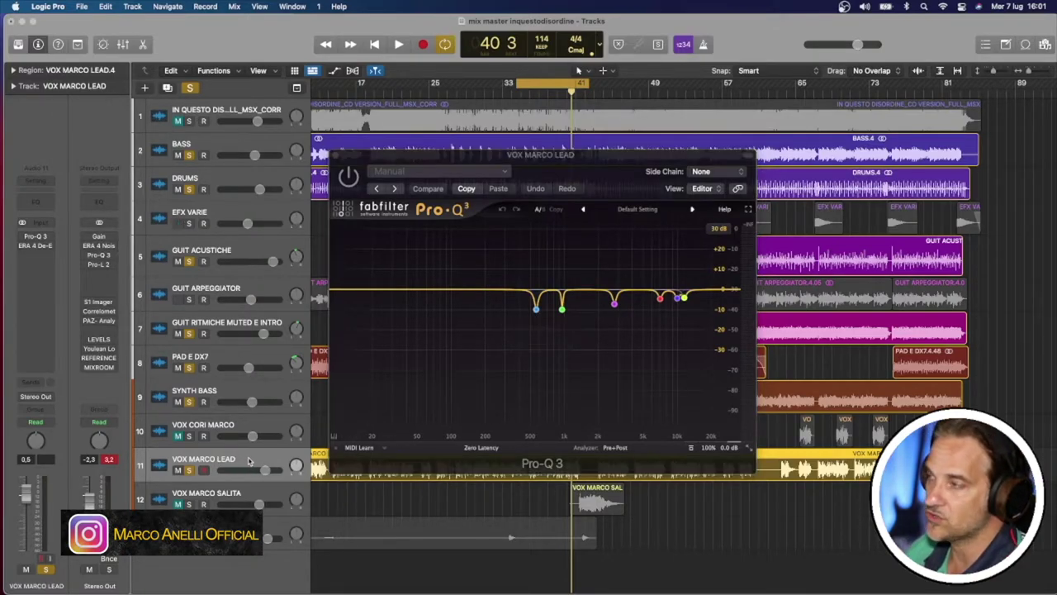
key("space")
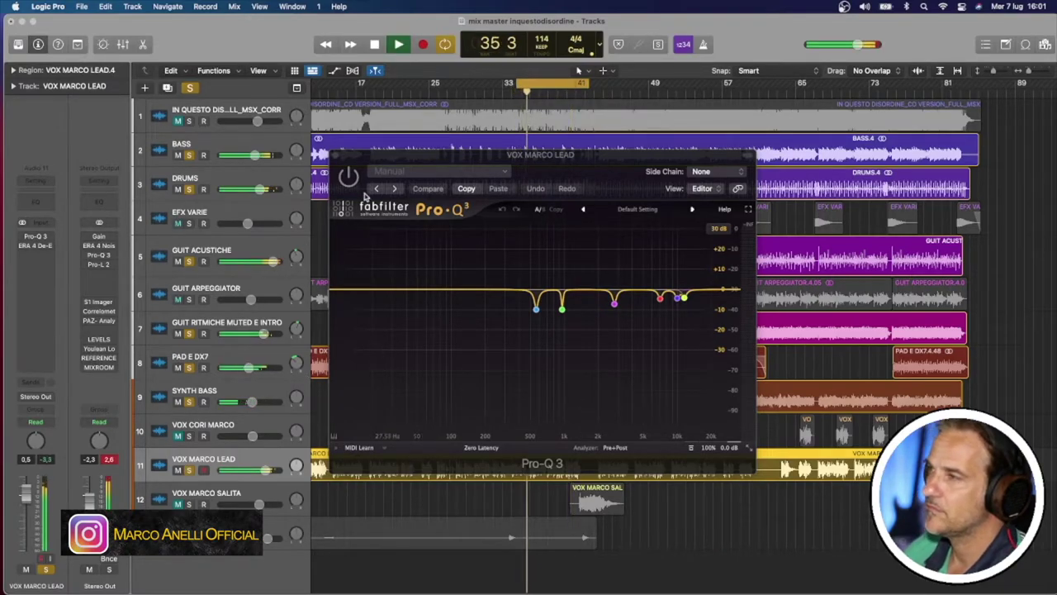
left_click(348, 176)
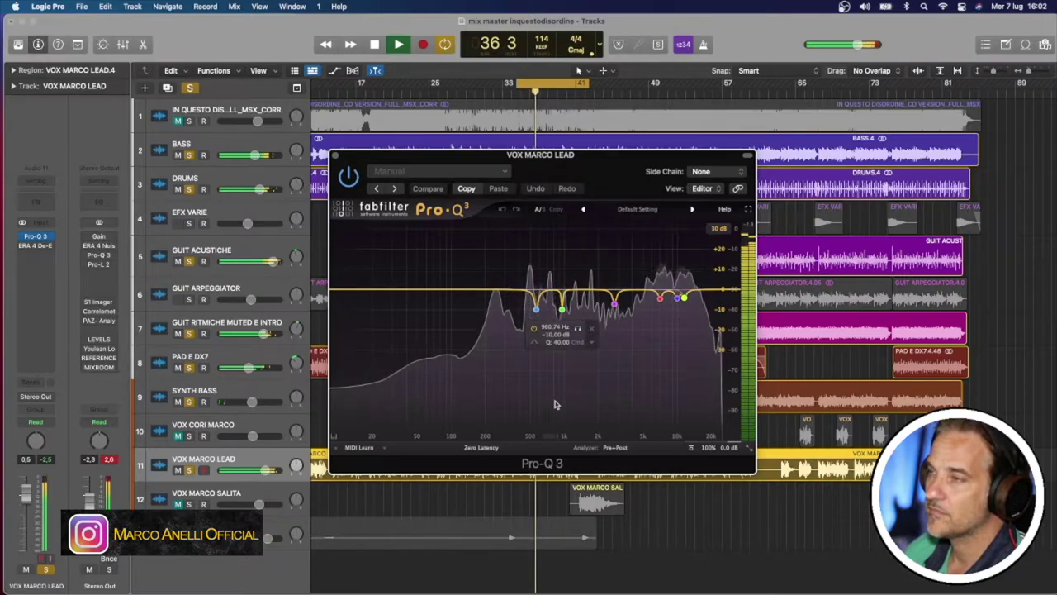
mouse_move(545, 404)
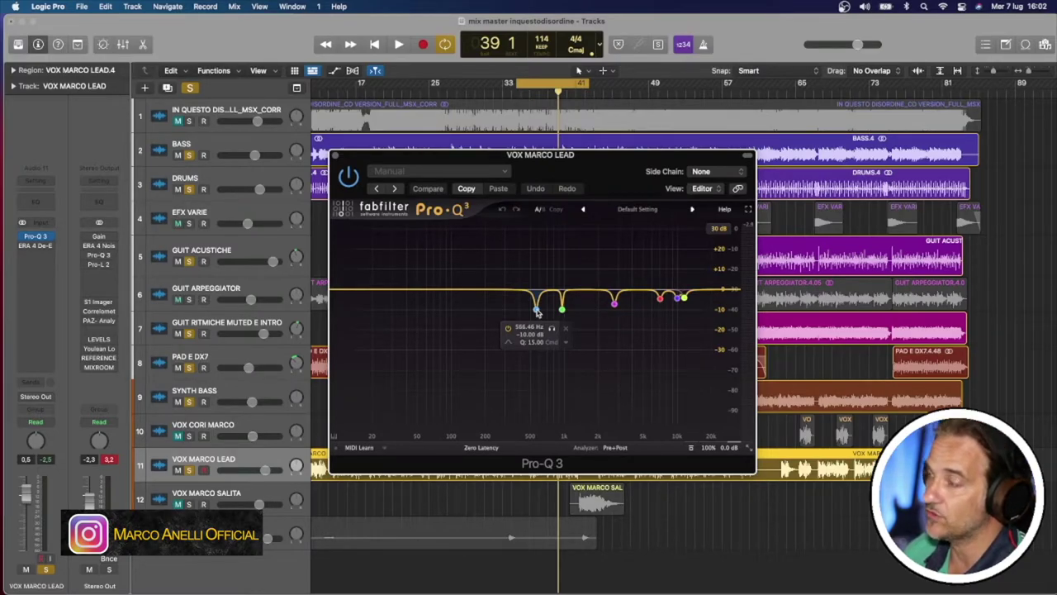
- Leave only VOX MARCO LEAD soloed and audition the 566.46 Hz, 960.74 Hz and 2784.2 Hz bands of its equalizer during playback
left_click_drag(188, 155, 198, 375)
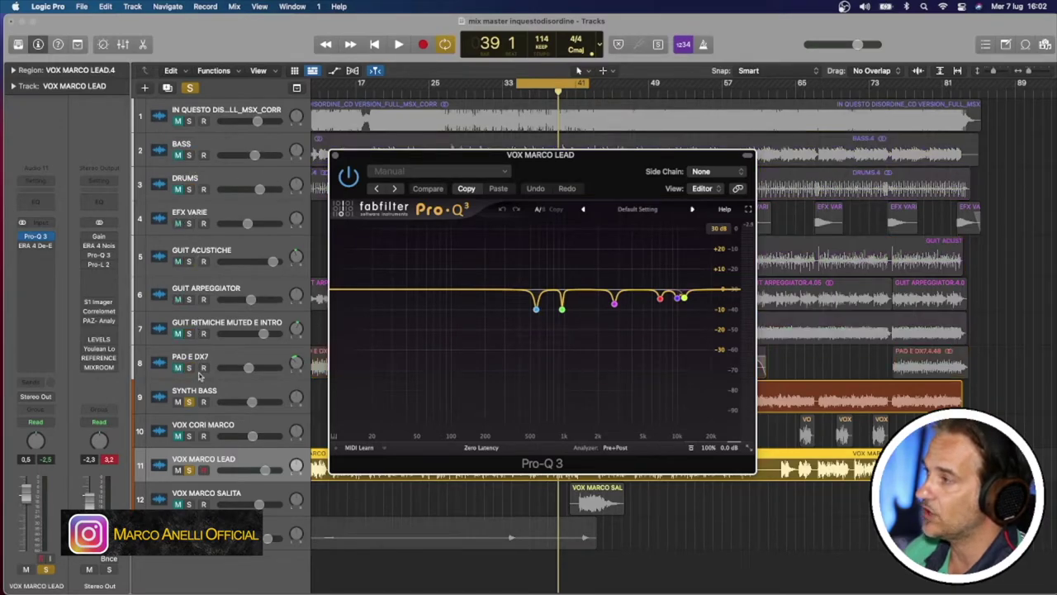
left_click(198, 426)
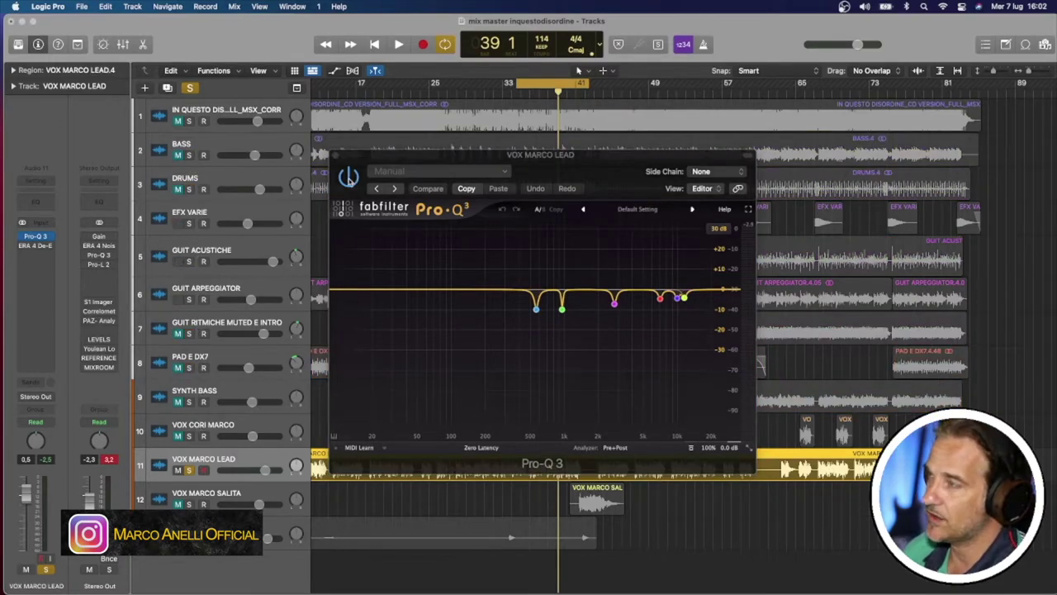
mouse_move(545, 310)
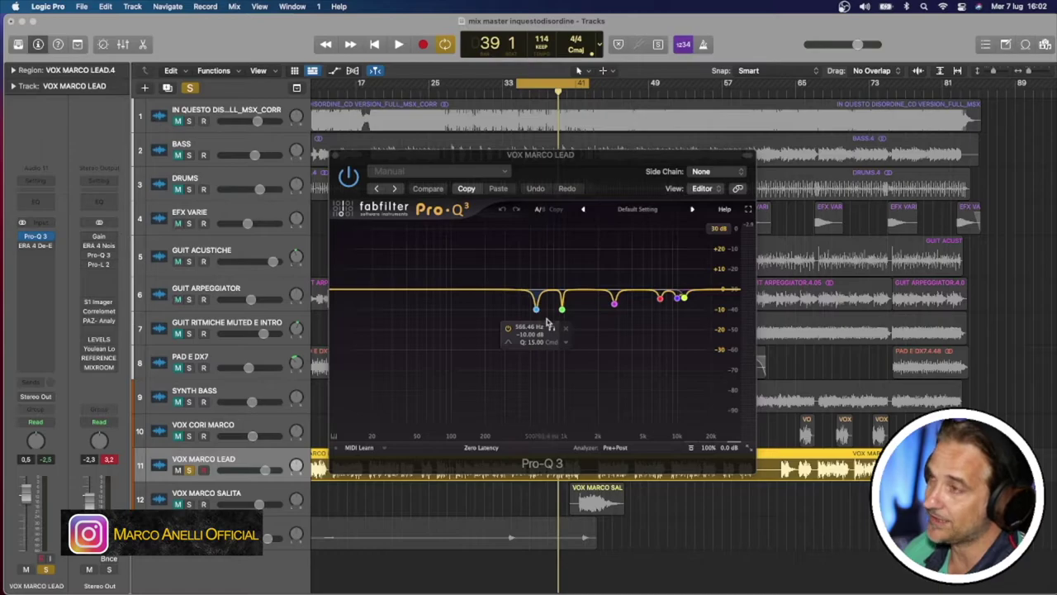
key("space")
left_click(551, 328)
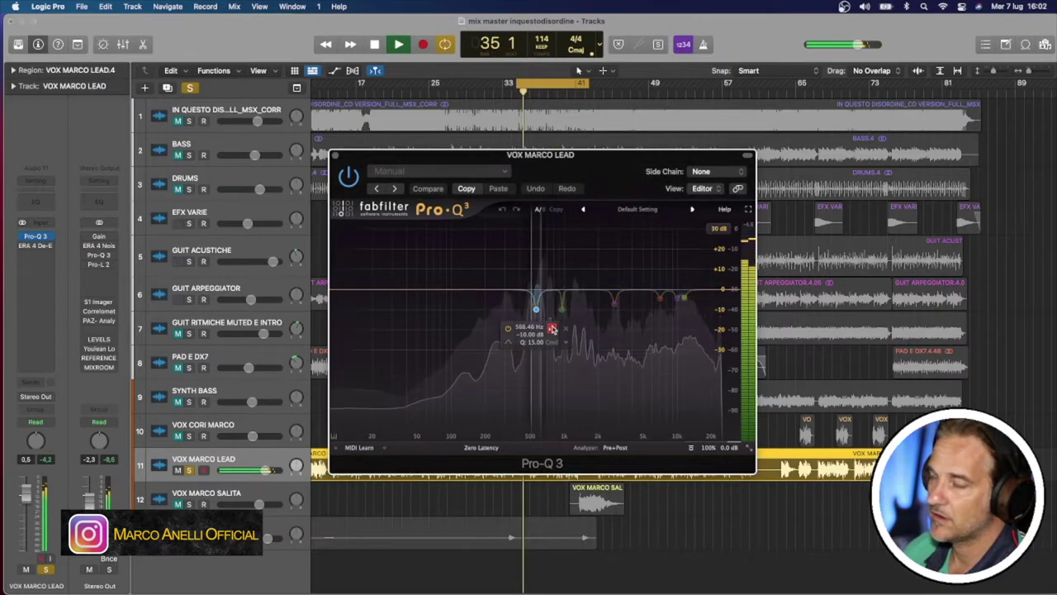
left_click_drag(553, 329, 579, 329)
left_click(562, 309)
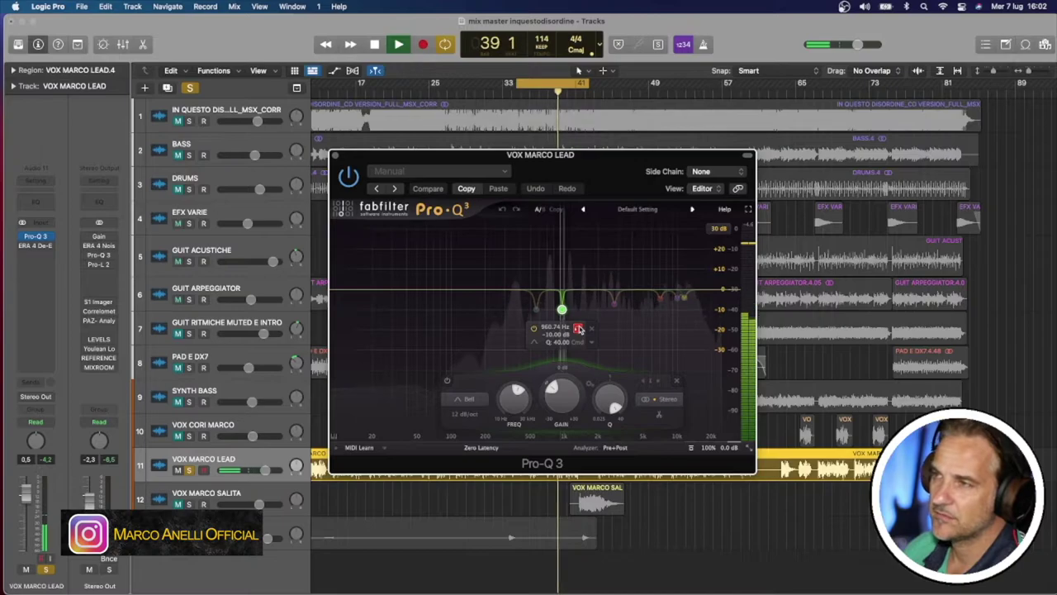
left_click(614, 304)
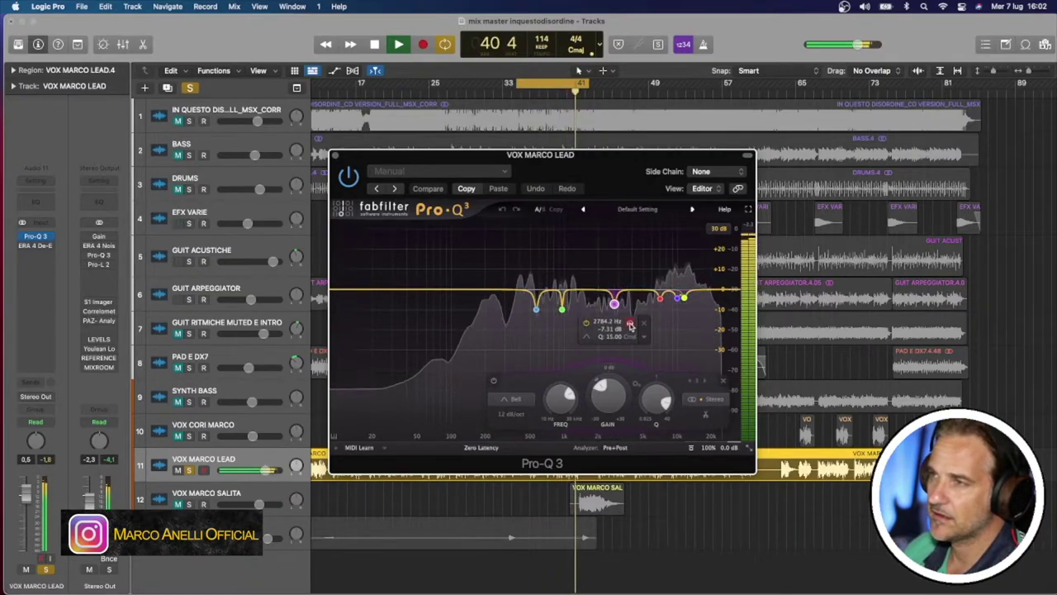
left_click(630, 323)
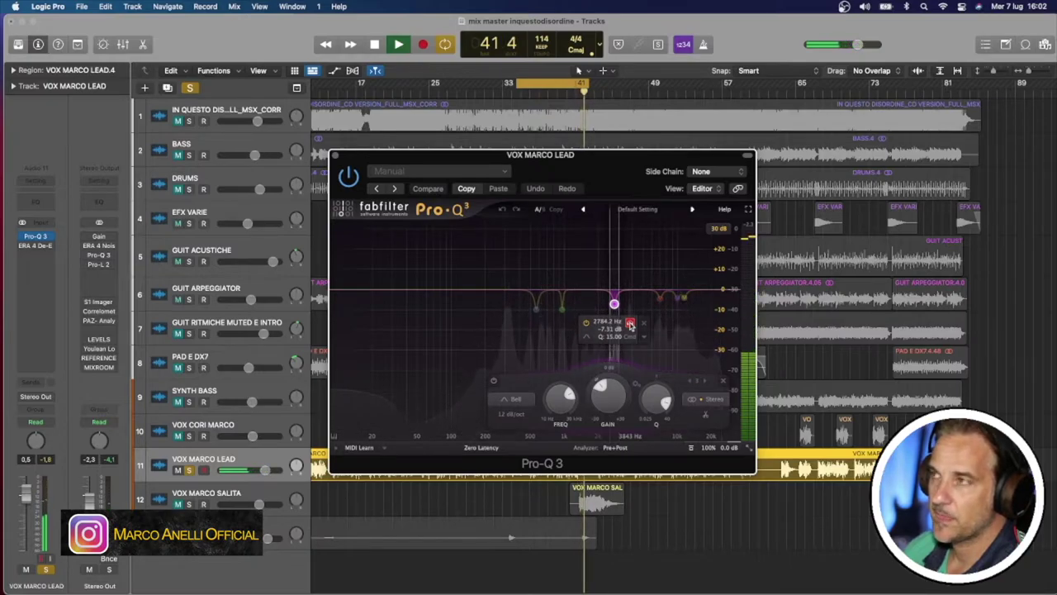
mouse_move(536, 309)
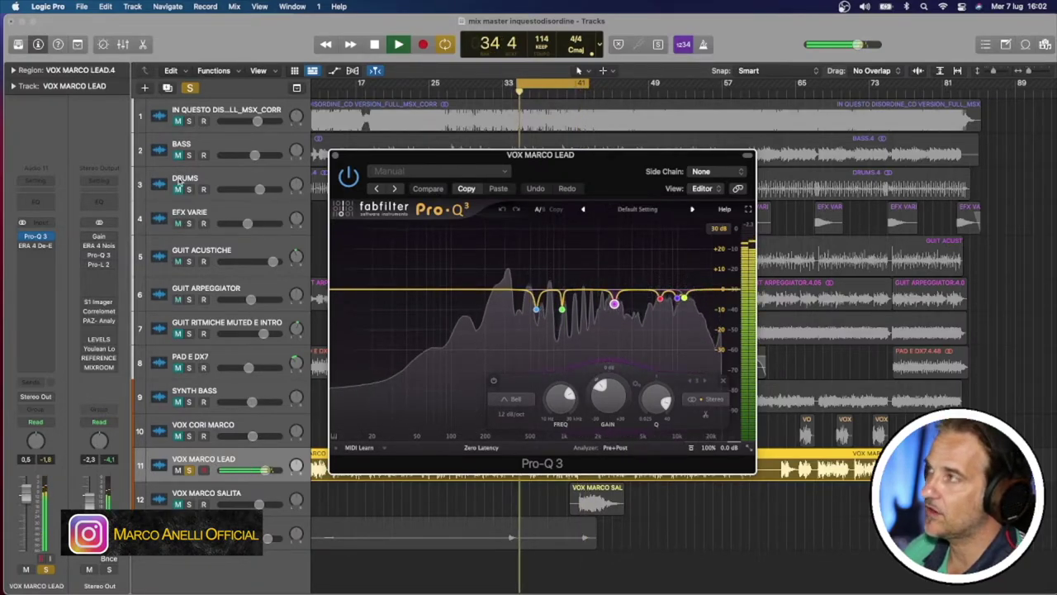
- Solo all tracks from BASS through VOX CORI MARCO with the lead vocal, and hide the equalizer to hear the whole mix
left_click_drag(188, 155, 189, 435)
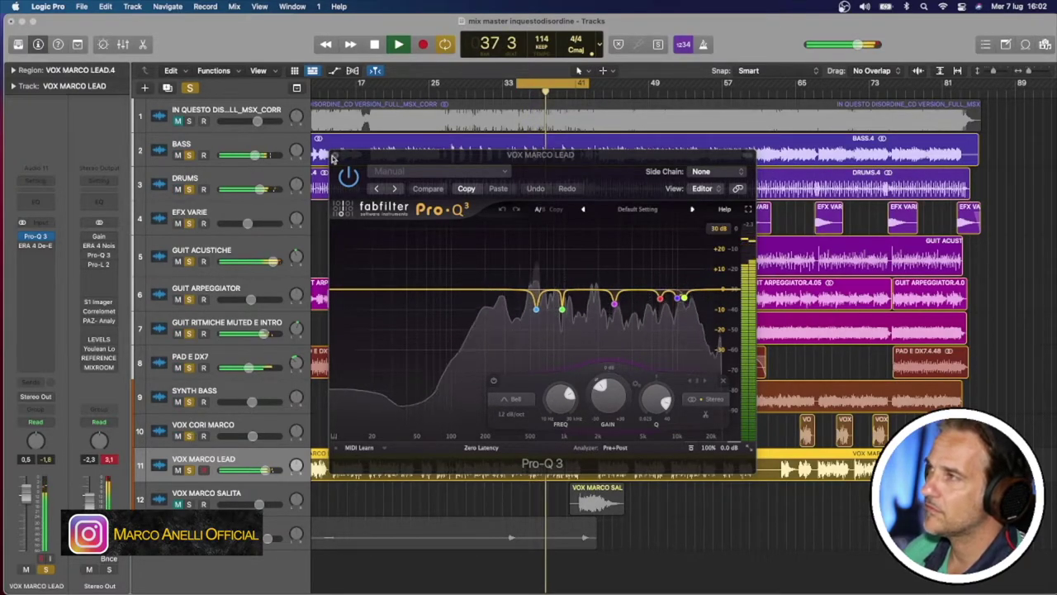
key("v")
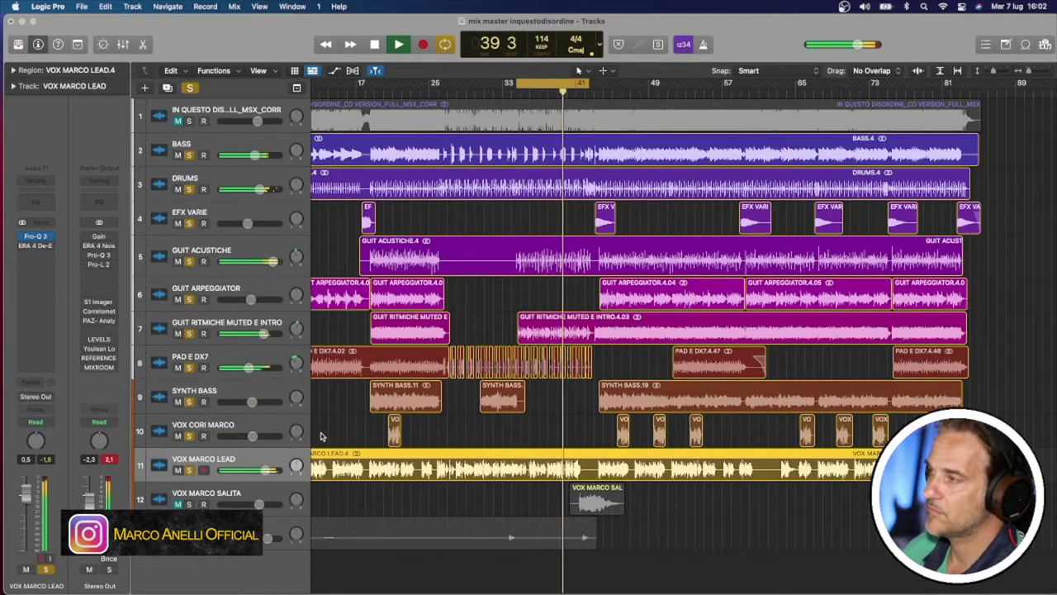
key("space")
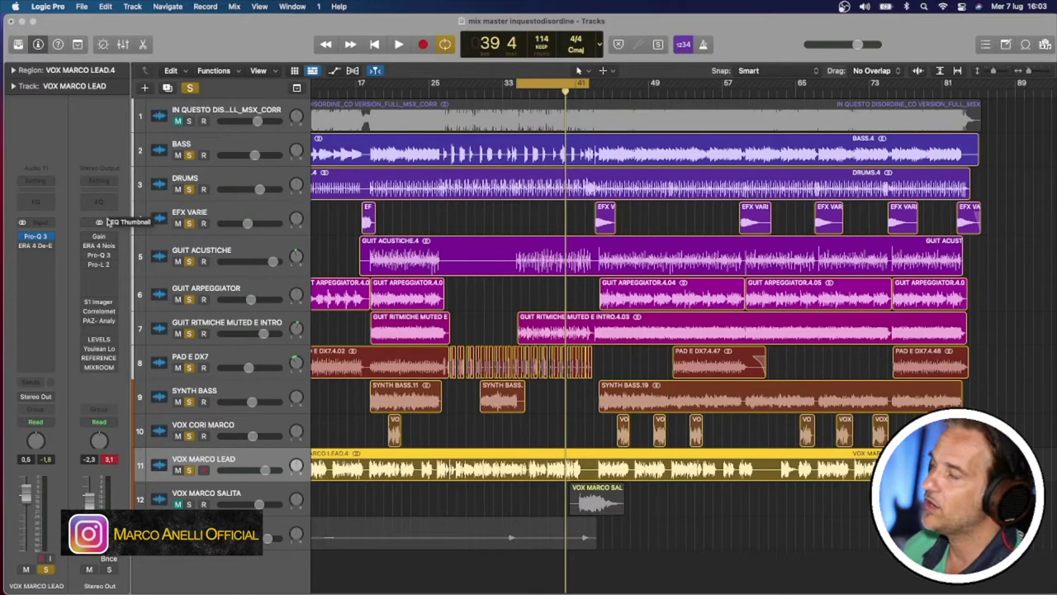
- Switch on the ERA 4 Noise Remover on the Stereo Out channel and close its window
left_click(99, 245)
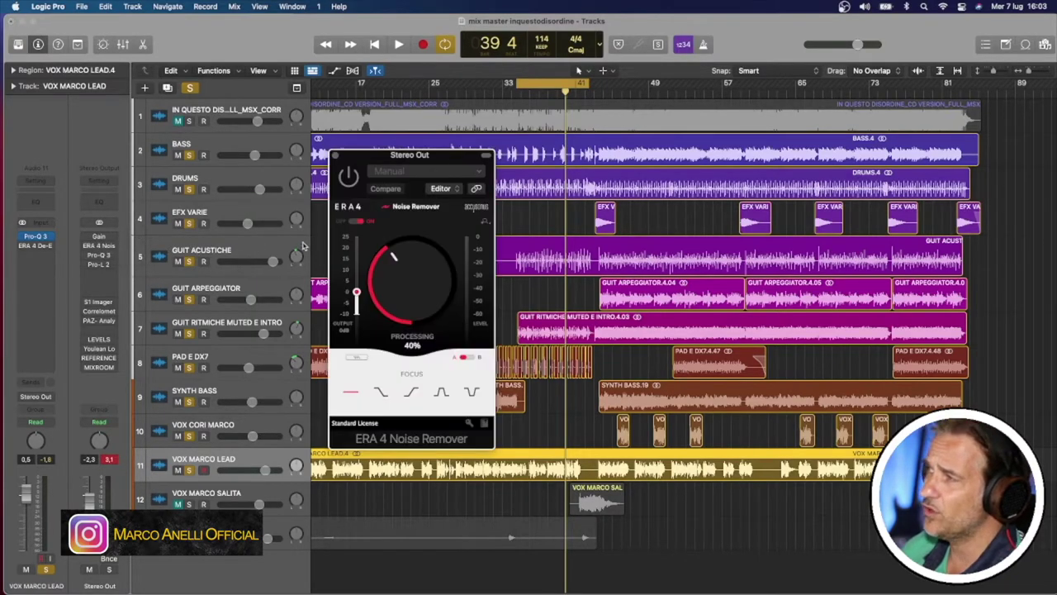
left_click(348, 175)
left_click(334, 157)
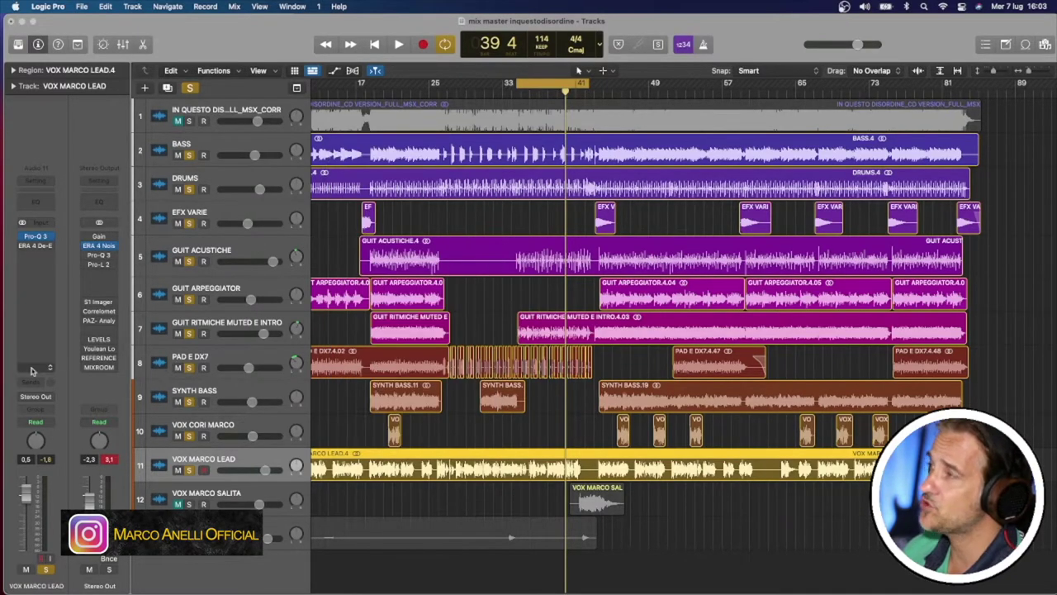
- Switch on Pro-Q 3 and the Pro-L 2 limiter on the Stereo Out channel, close their windows and start playback
left_click(100, 256)
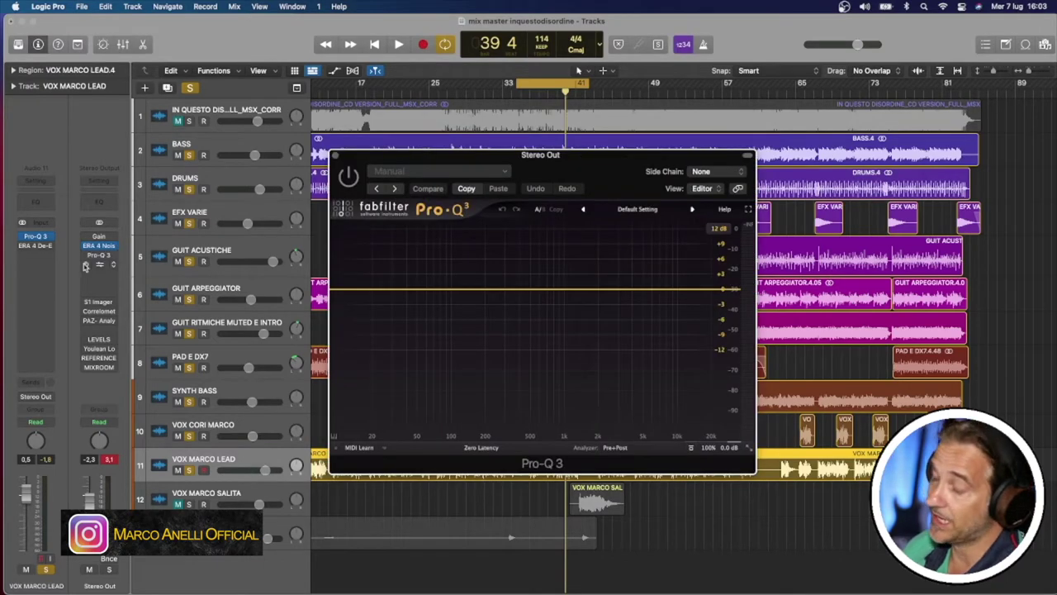
left_click(100, 257)
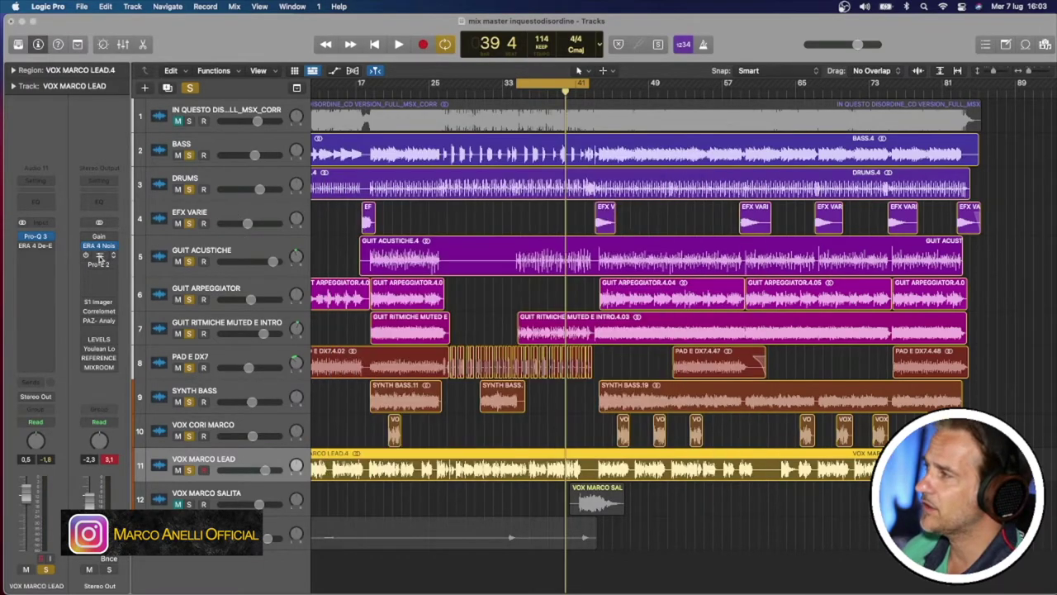
left_click(98, 264)
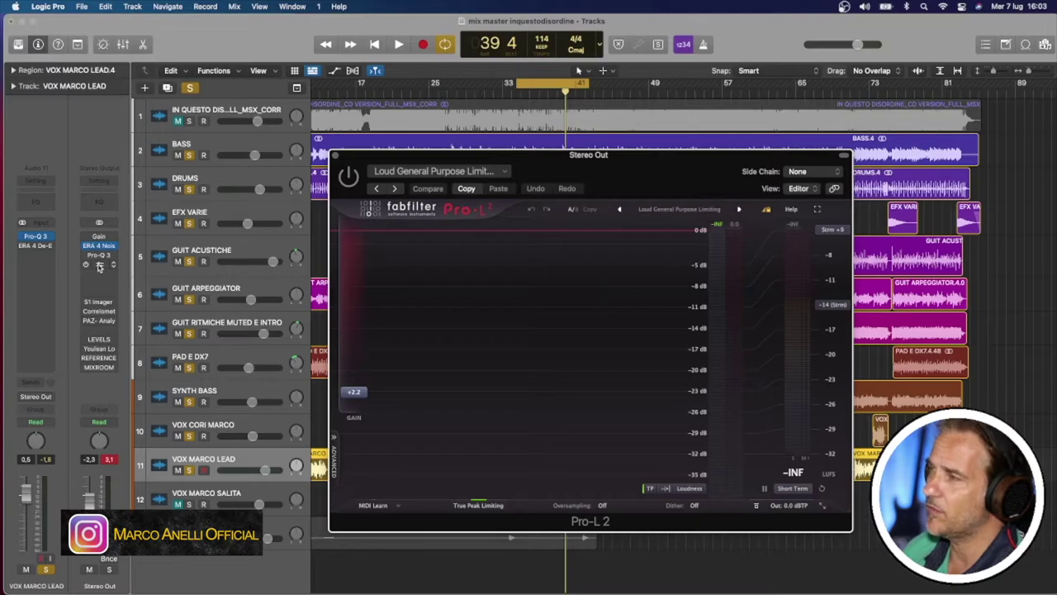
key("space")
left_click(98, 263)
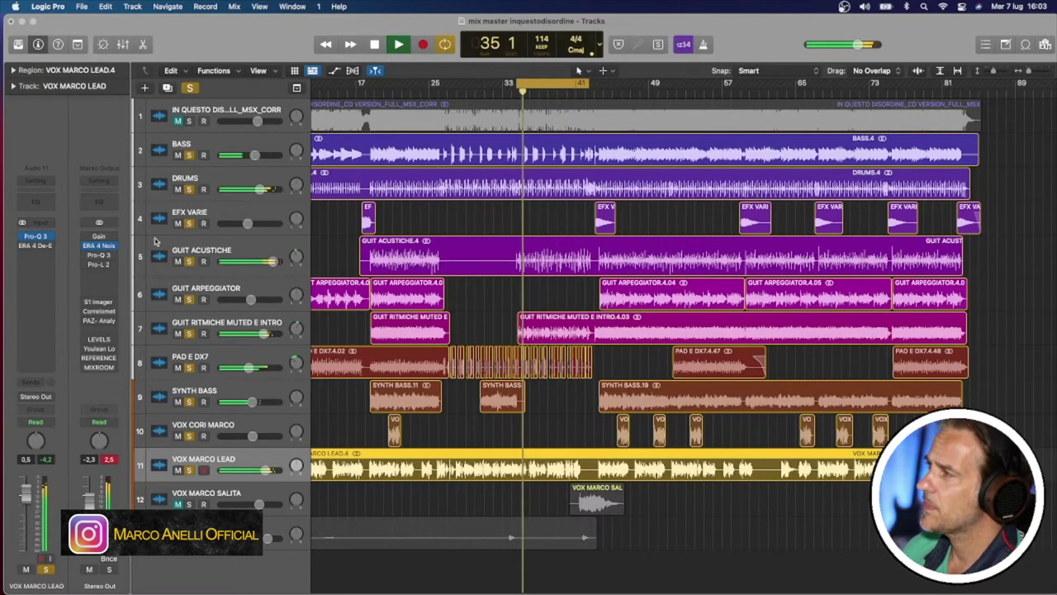
- Switch on the S1 Imager and the Correlometer on Stereo Out during playback, placing the Correlometer beside the imager
left_click(98, 301)
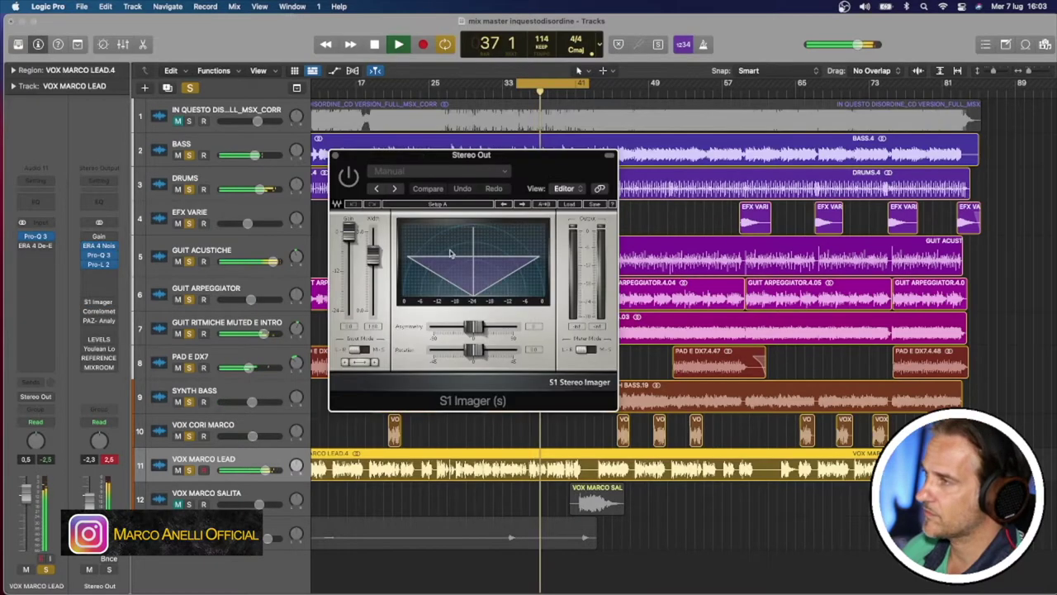
key("space")
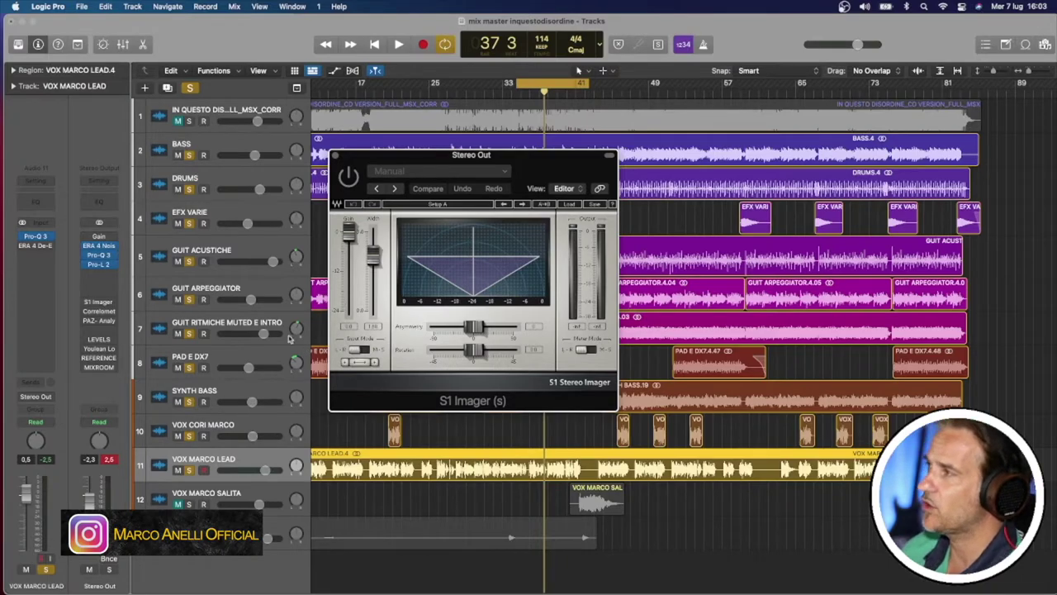
key("space")
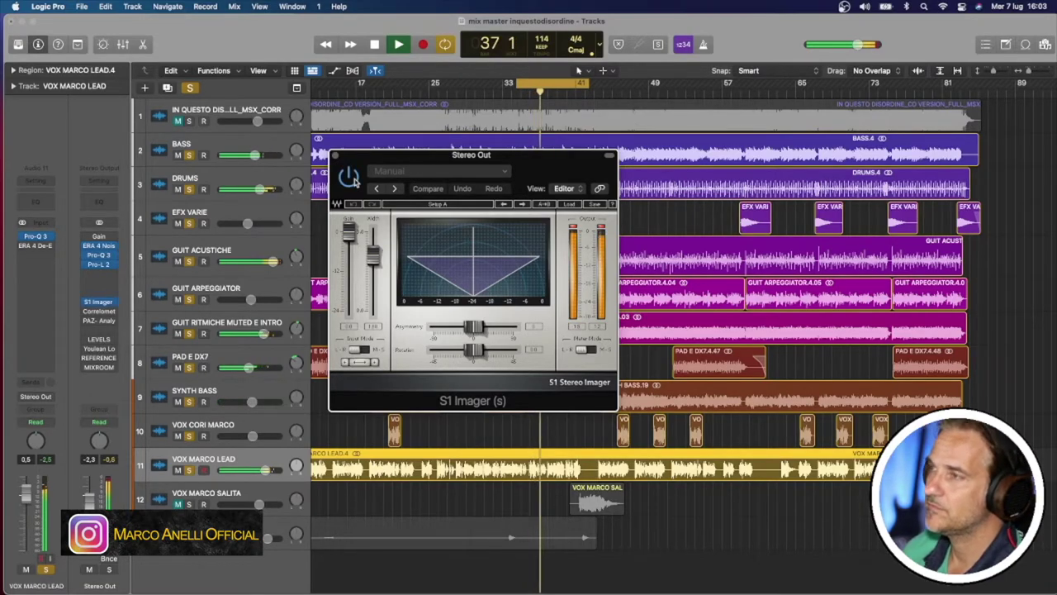
left_click(98, 311)
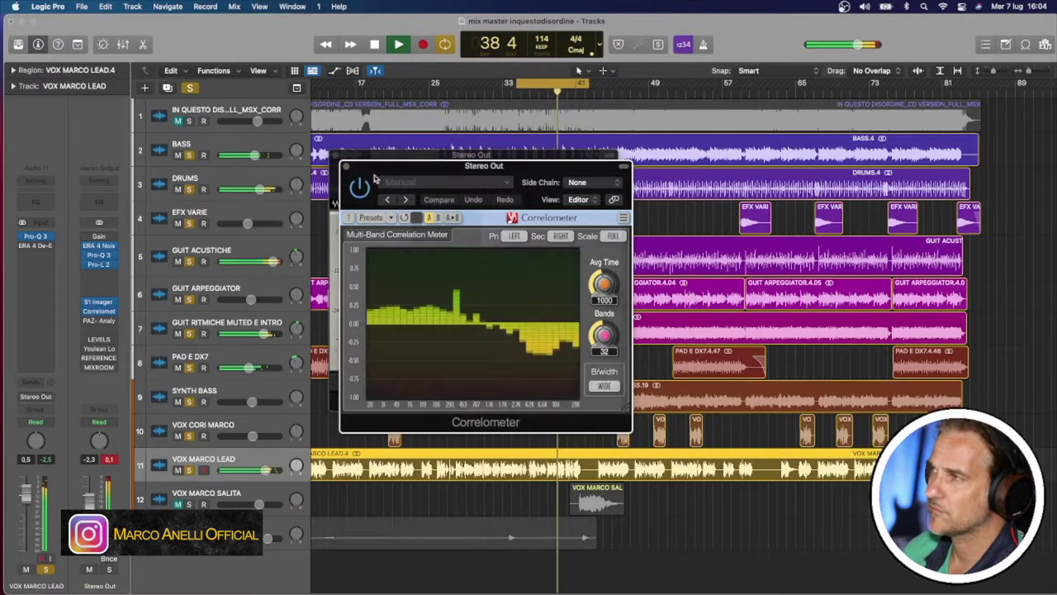
left_click_drag(376, 179, 684, 159)
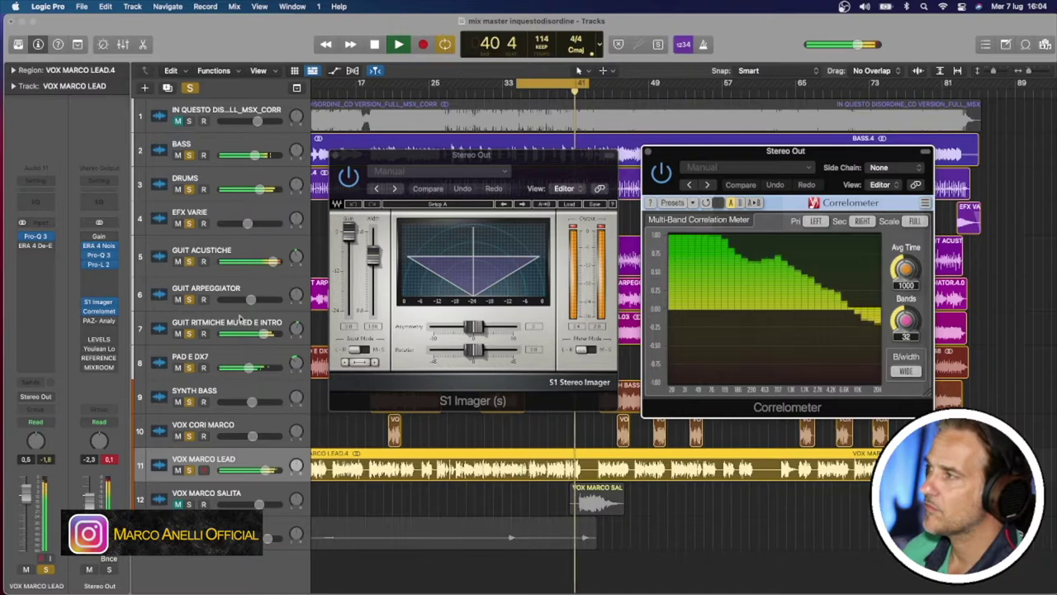
- Switch on the PAZ Analyzer on Stereo Out, close the Correlometer and watch the analyzer during playback
left_click(97, 320)
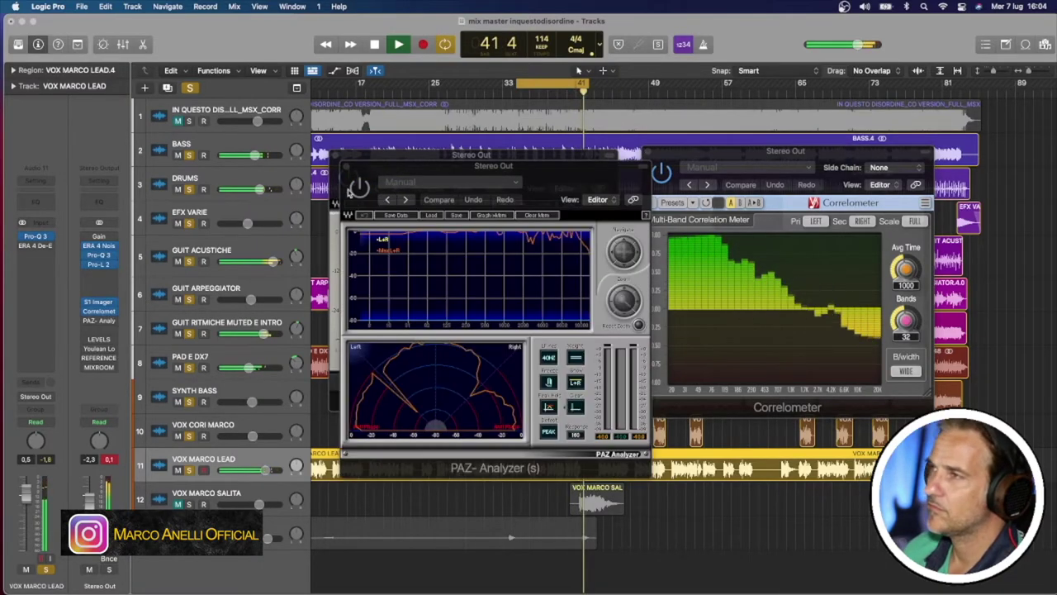
left_click(355, 190)
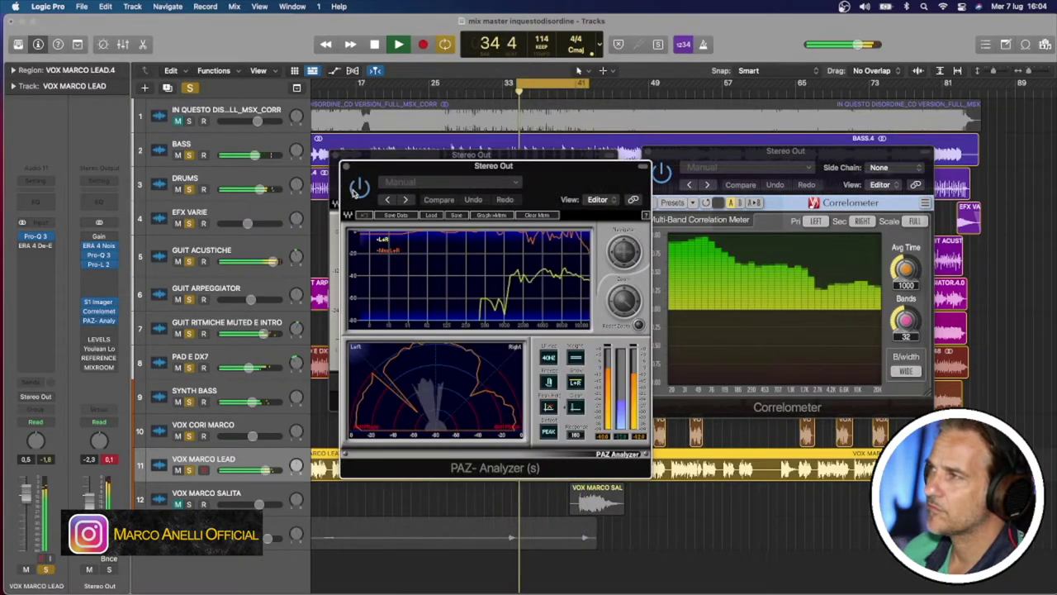
key("super+w")
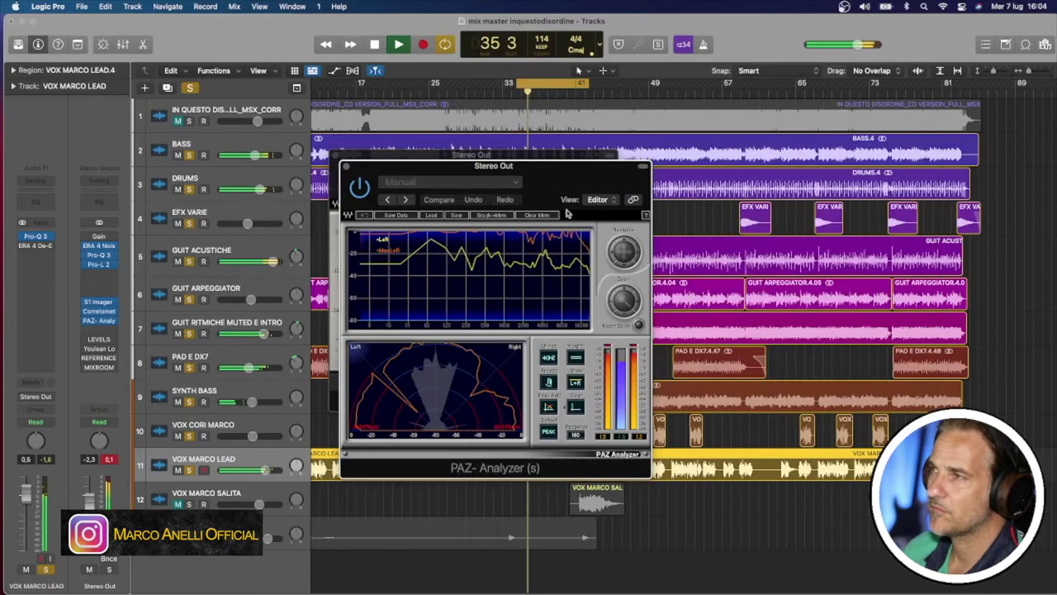
key("space")
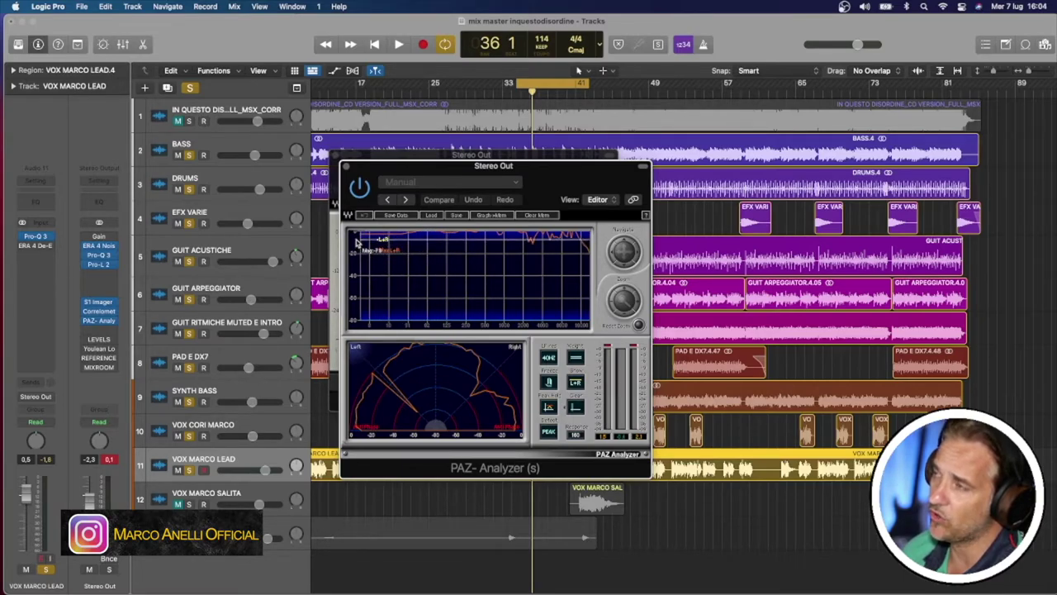
key("space")
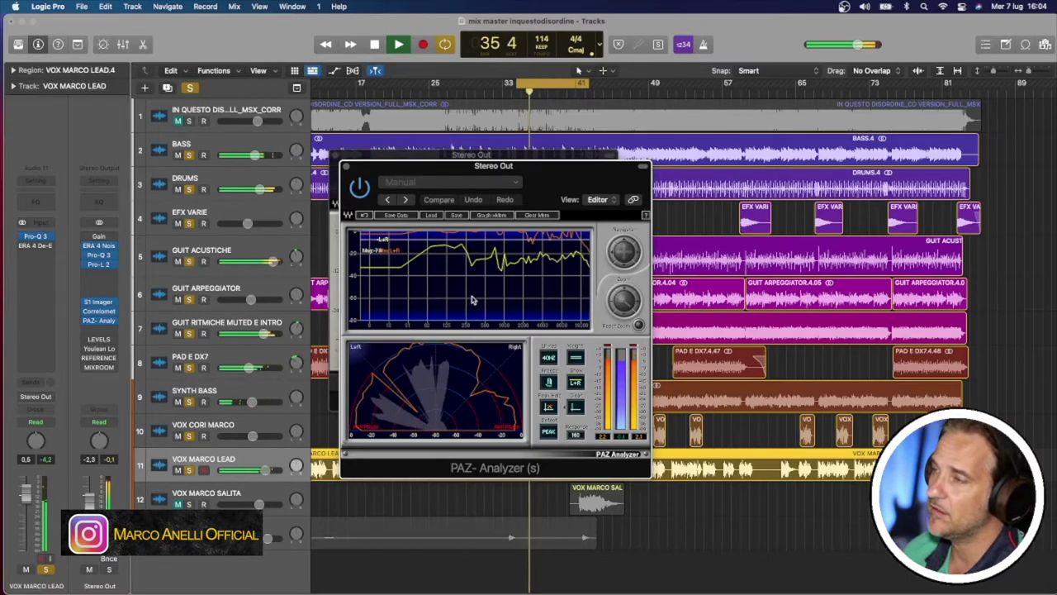
- Switch on the LEVELS meter on Stereo Out, move its window aside and display its Peak view
left_click(98, 338)
left_click_drag(434, 196, 648, 159)
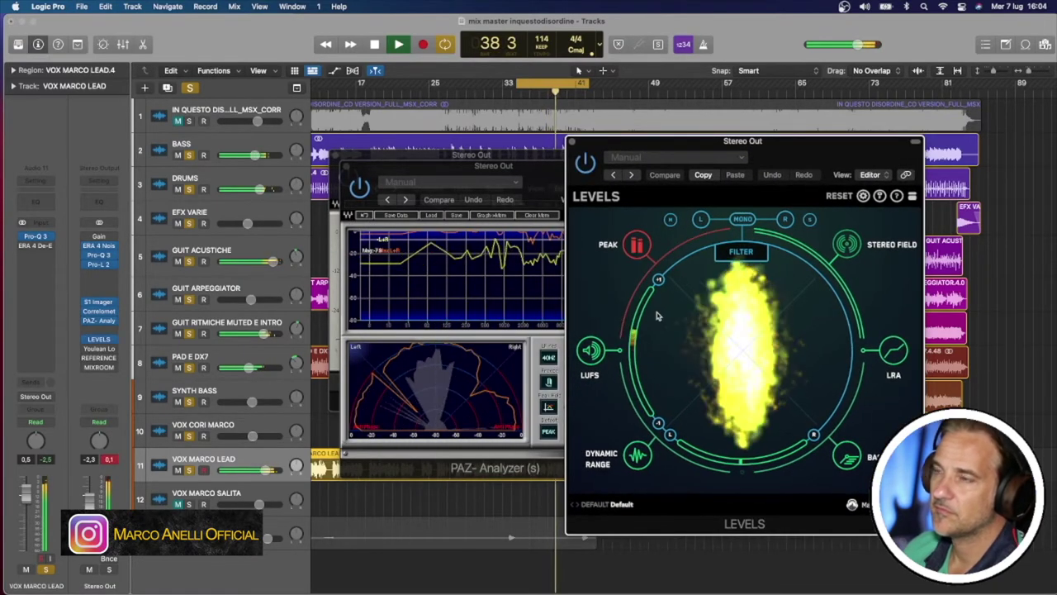
left_click(638, 244)
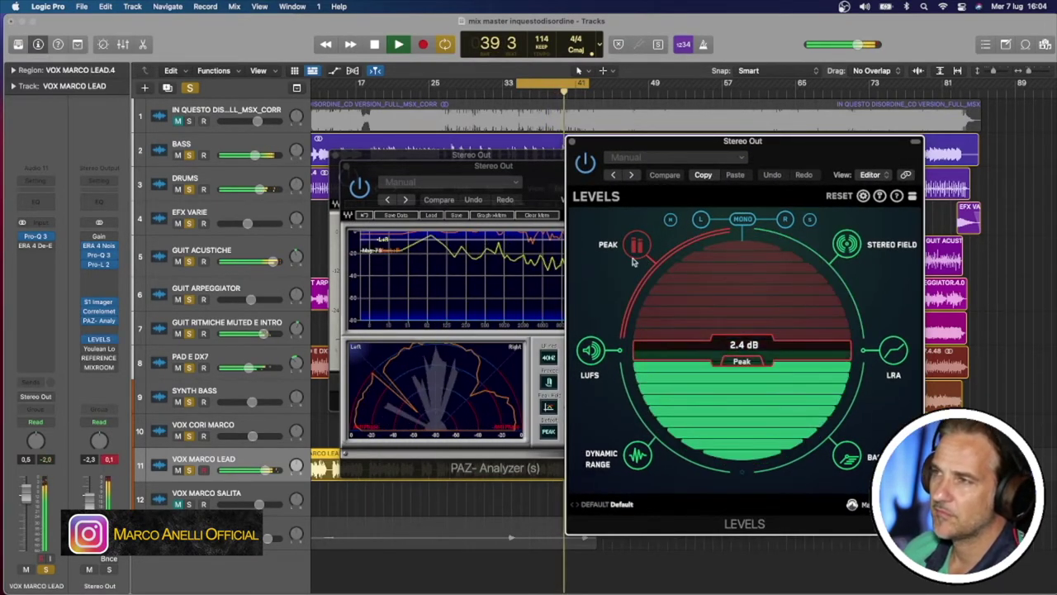
- Audition the Stereo Out mix with Gain on and bypass it again, turning off cycle playback and closing LEVELS
left_click(99, 237)
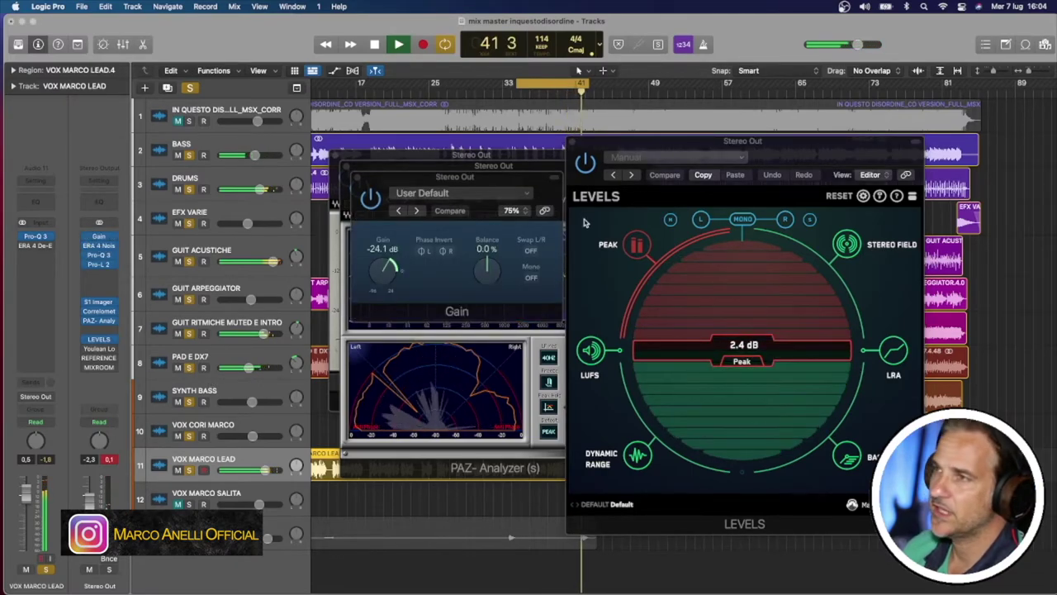
left_click(98, 239)
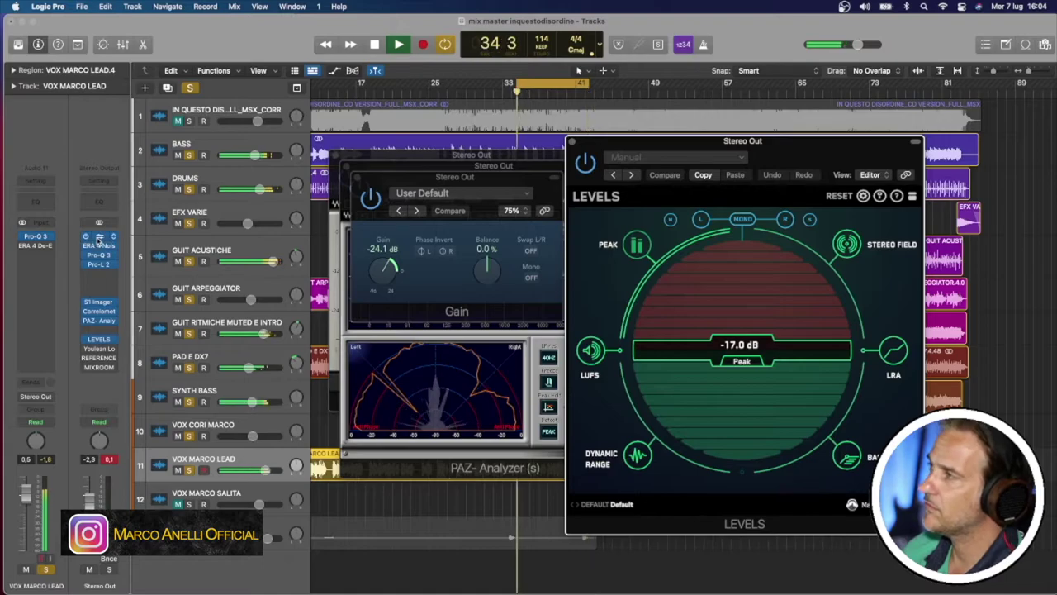
left_click(444, 43)
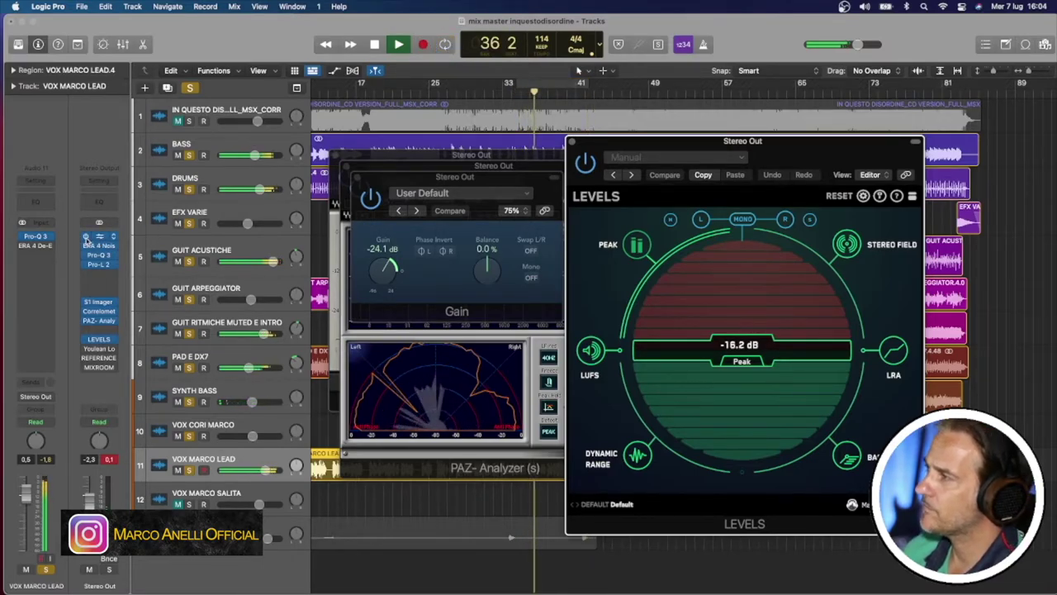
left_click(573, 141)
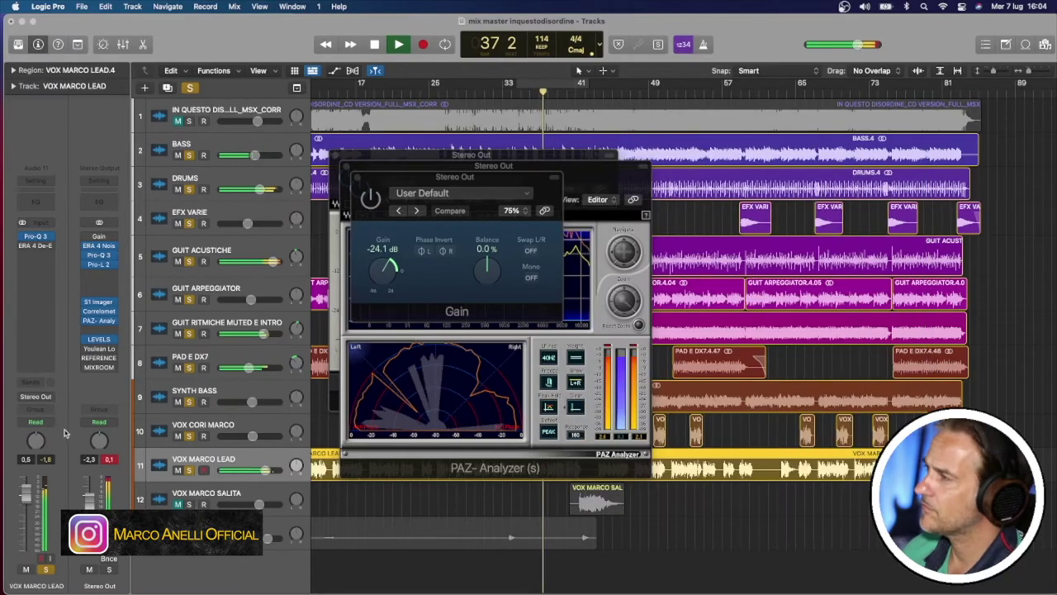
- Switch on Youlean Loudness Meter 2 on Stereo Out, stop playback and set the meter's loudness preset to Spotify
left_click(99, 347)
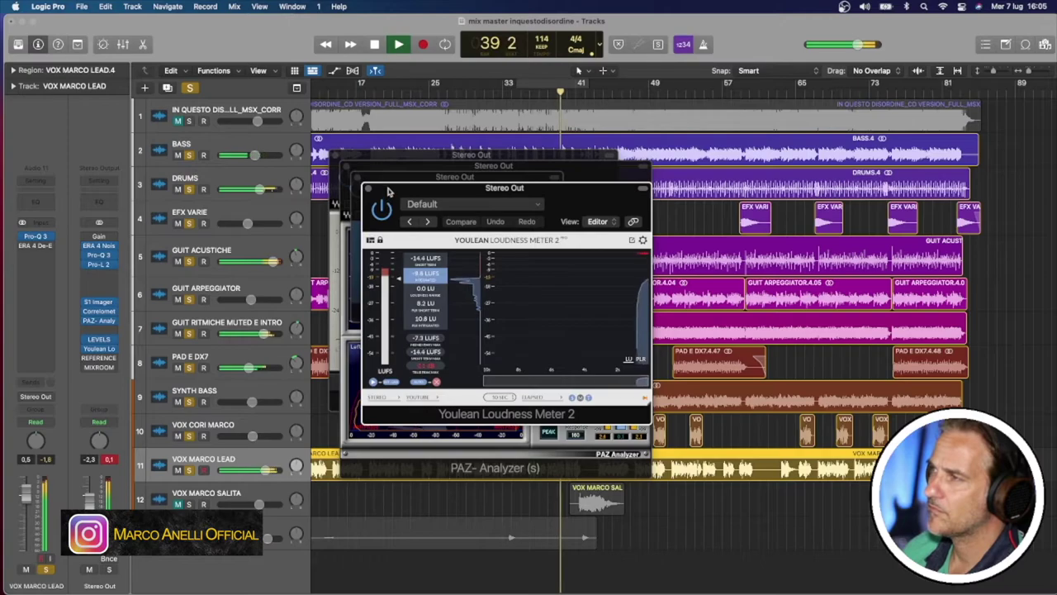
left_click_drag(395, 192, 687, 279)
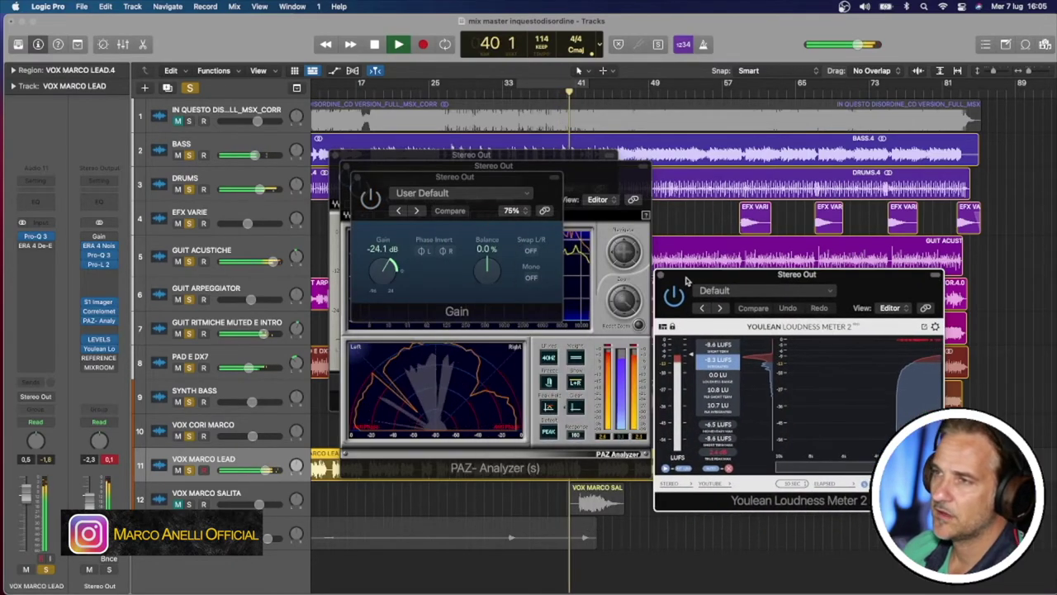
key("space")
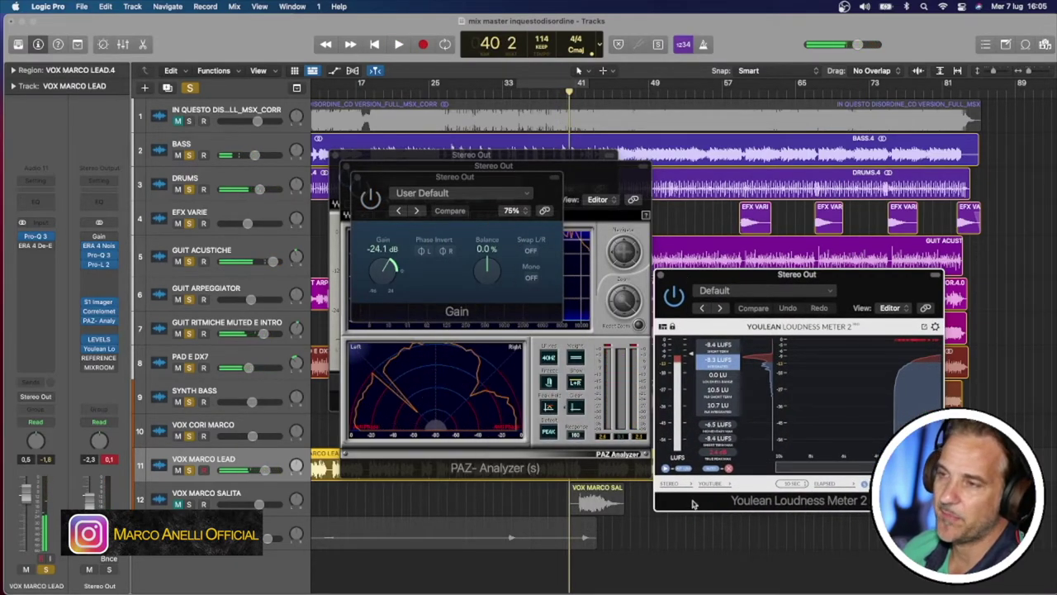
left_click(703, 485)
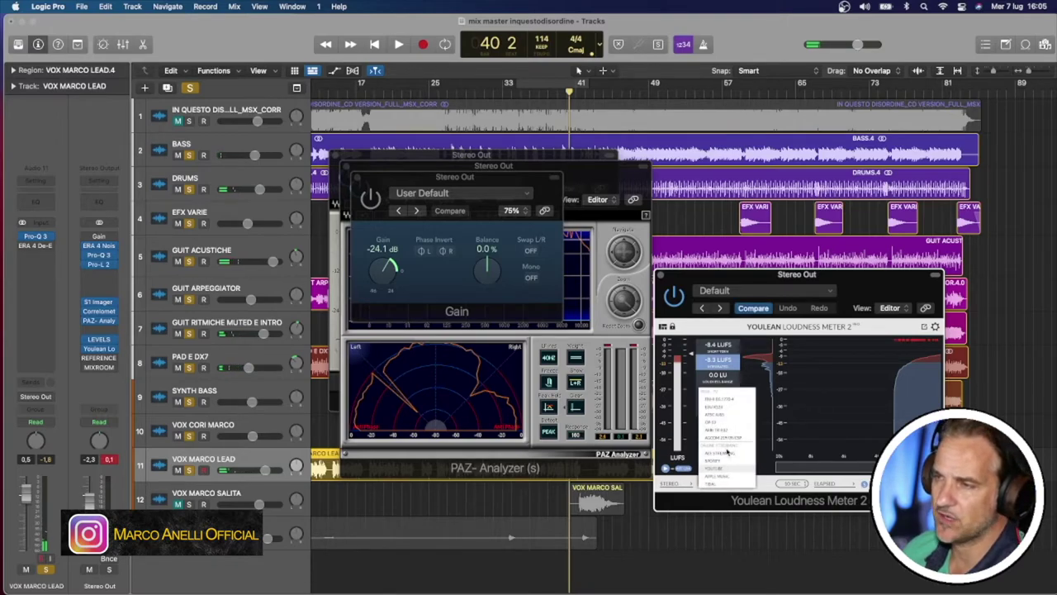
left_click(728, 466)
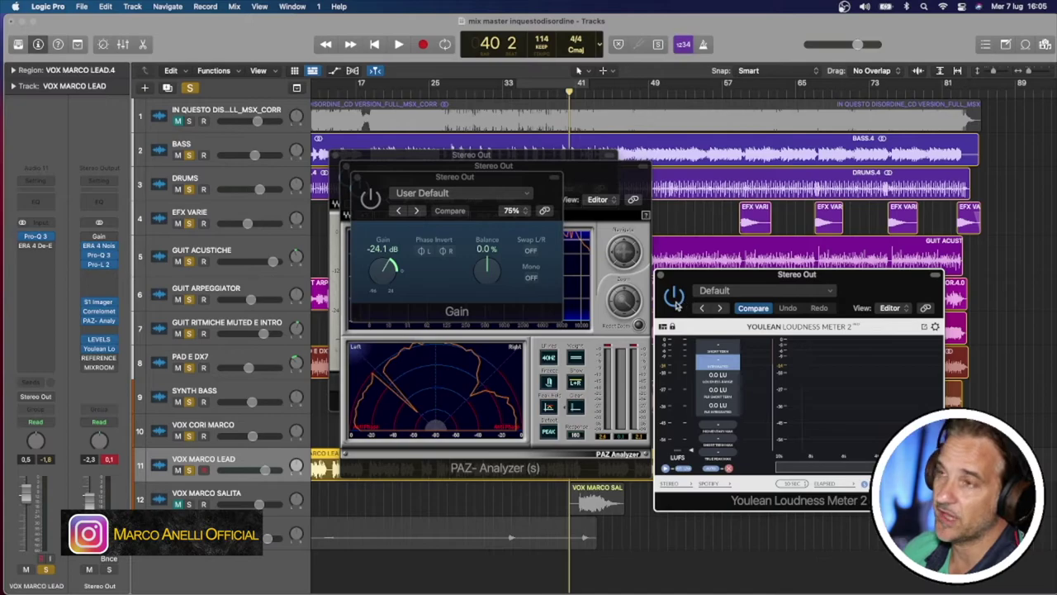
- Close the Youlean Loudness Meter, Gain, PAZ Analyzer and S1 Imager windows
left_click(659, 277)
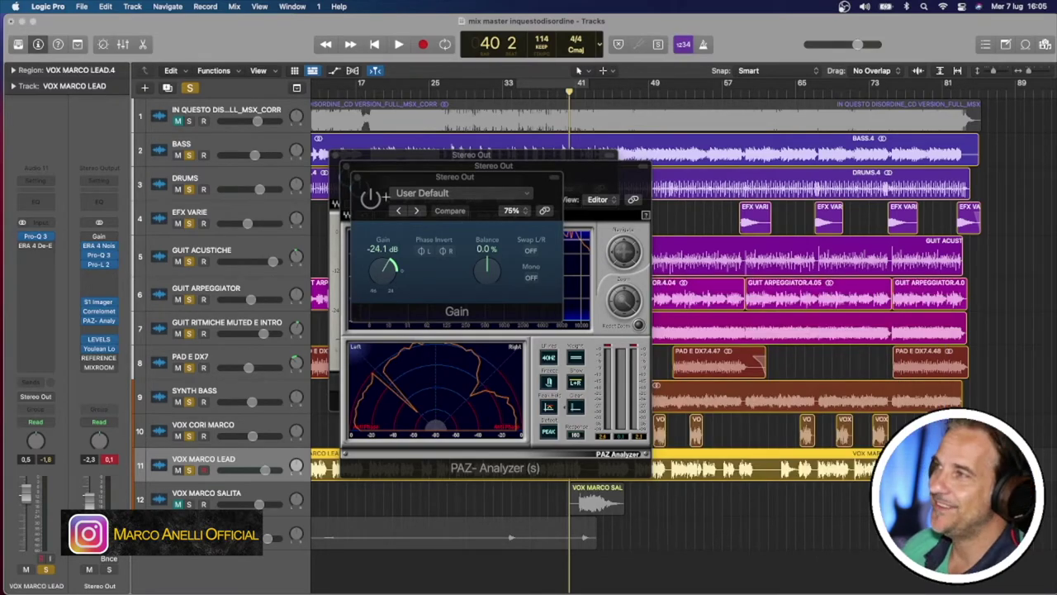
left_click(358, 177)
left_click(346, 166)
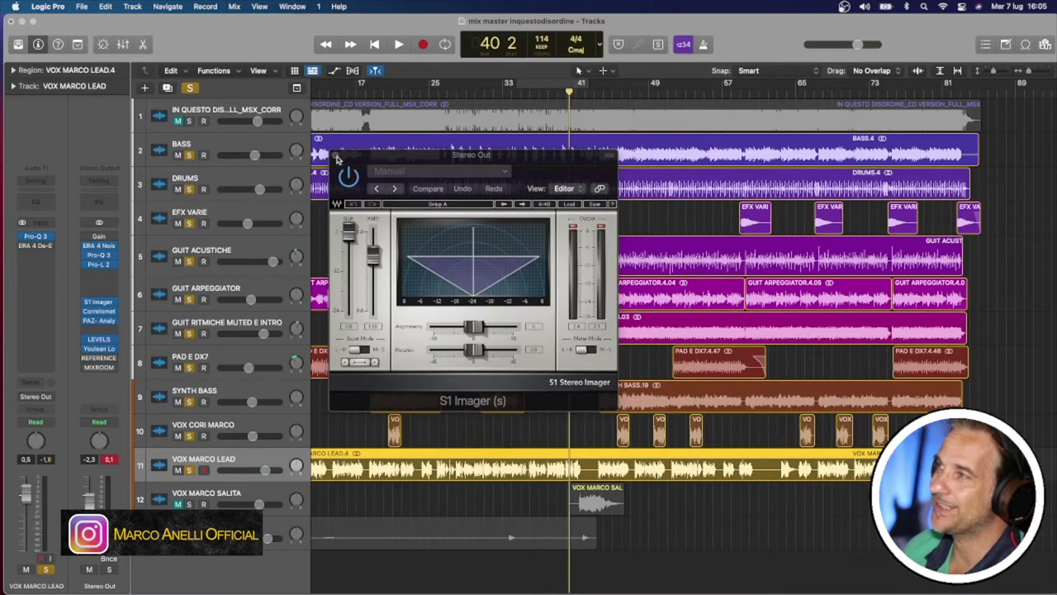
left_click(338, 158)
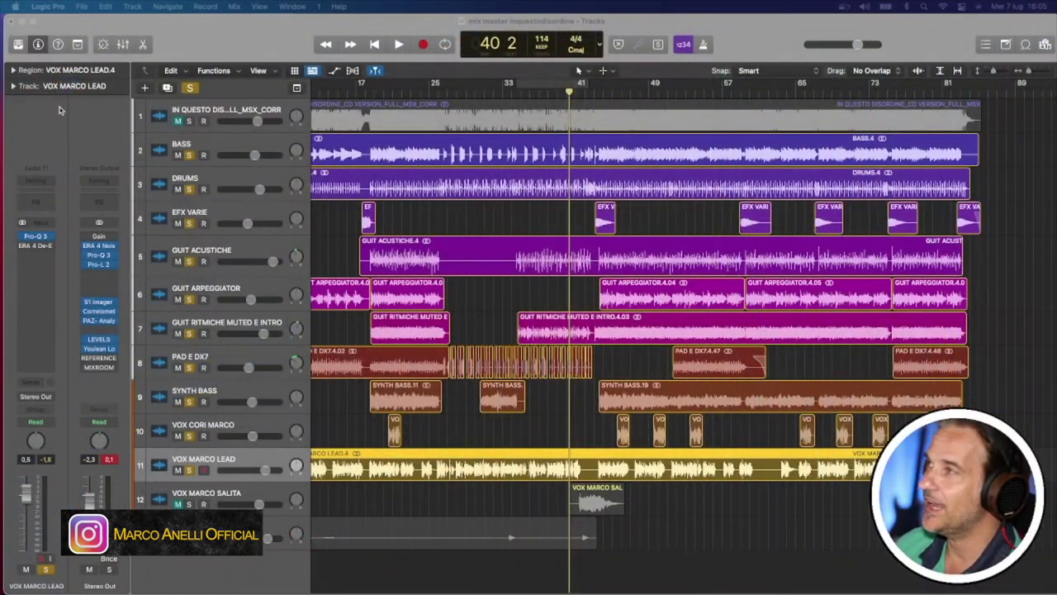
- Play the song from the beginning and turn off the solo on all tracks
left_click(374, 43)
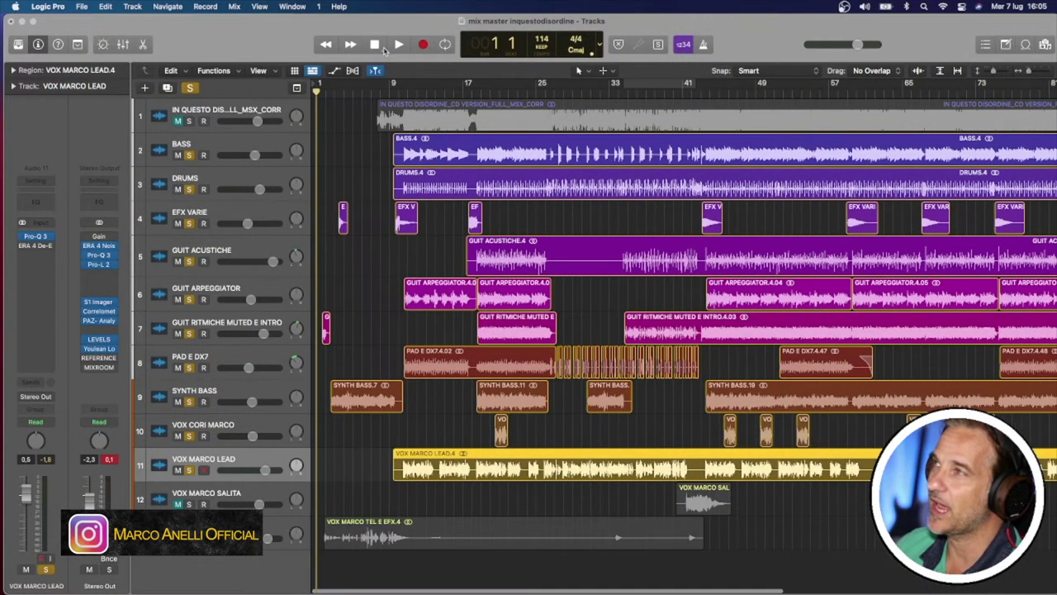
key("space")
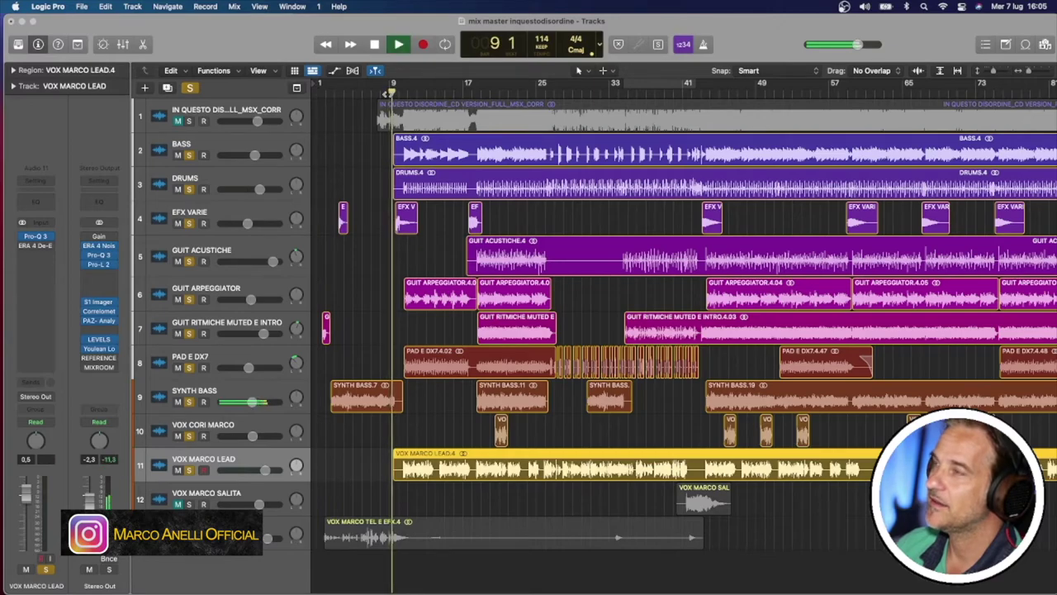
left_click(189, 89)
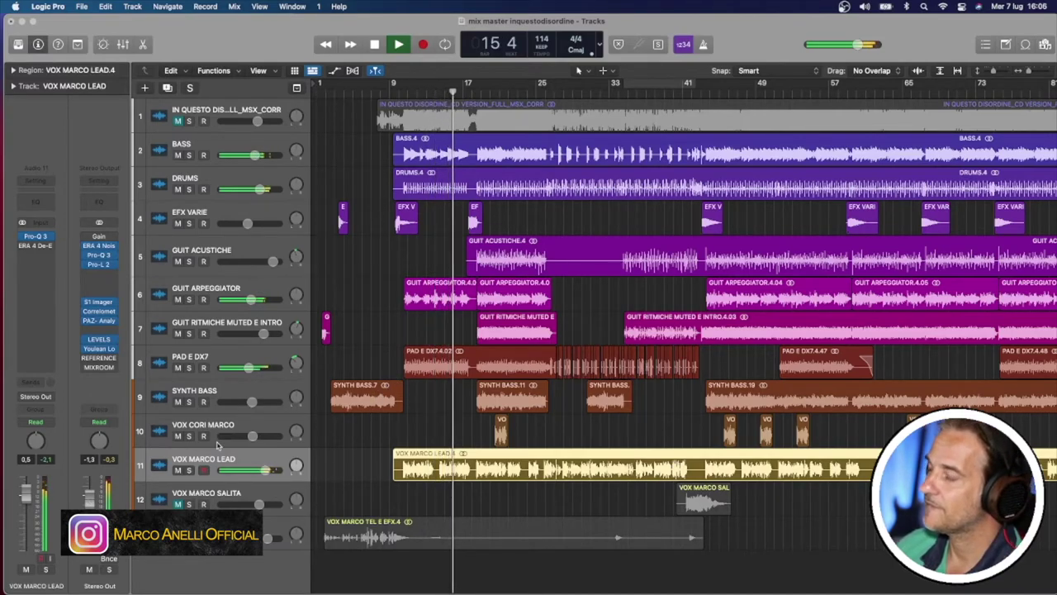
- Select and solo the EFX VARIE track and stop playback at bar 17
left_click(276, 219)
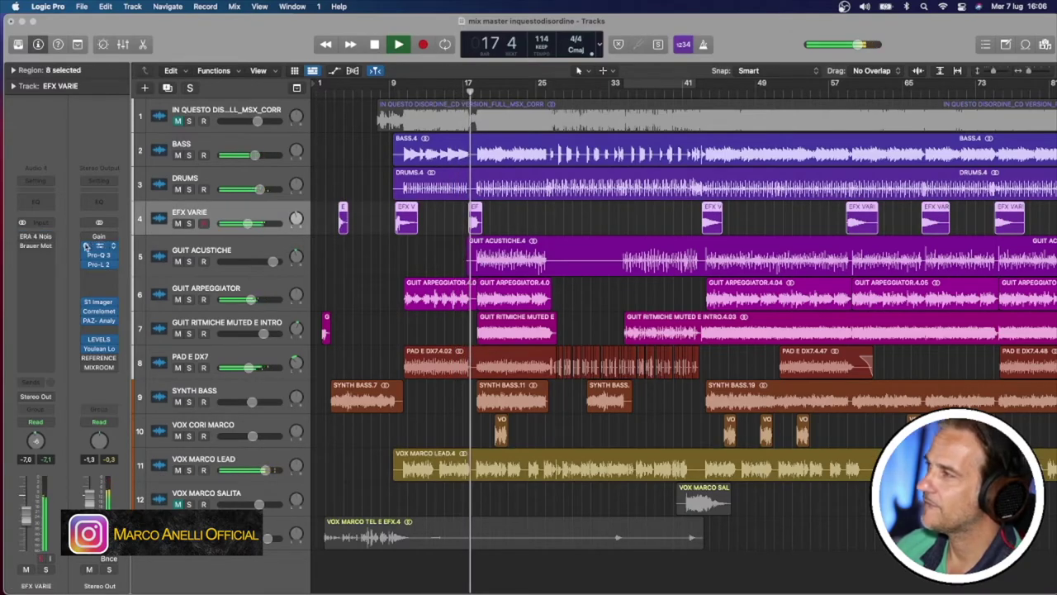
left_click(188, 223)
left_click(469, 93)
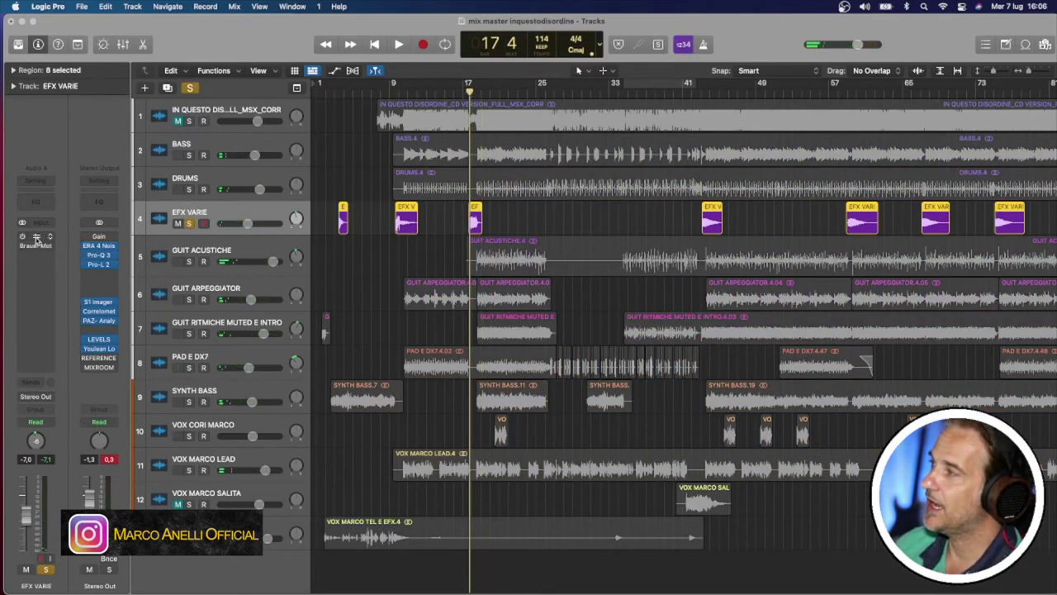
- Switch on the ERA 4 Noise Remover and Brauer Motion on the EFX VARIE track, leaving Brauer Motion's window open
left_click(35, 236)
left_click(335, 156)
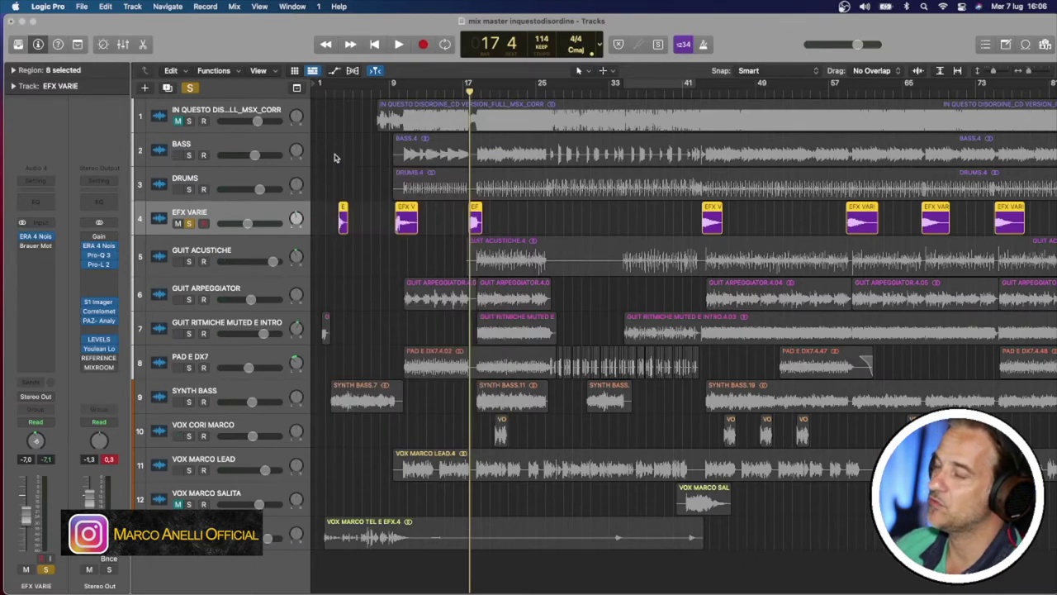
left_click(35, 246)
left_click_drag(559, 166, 565, 122)
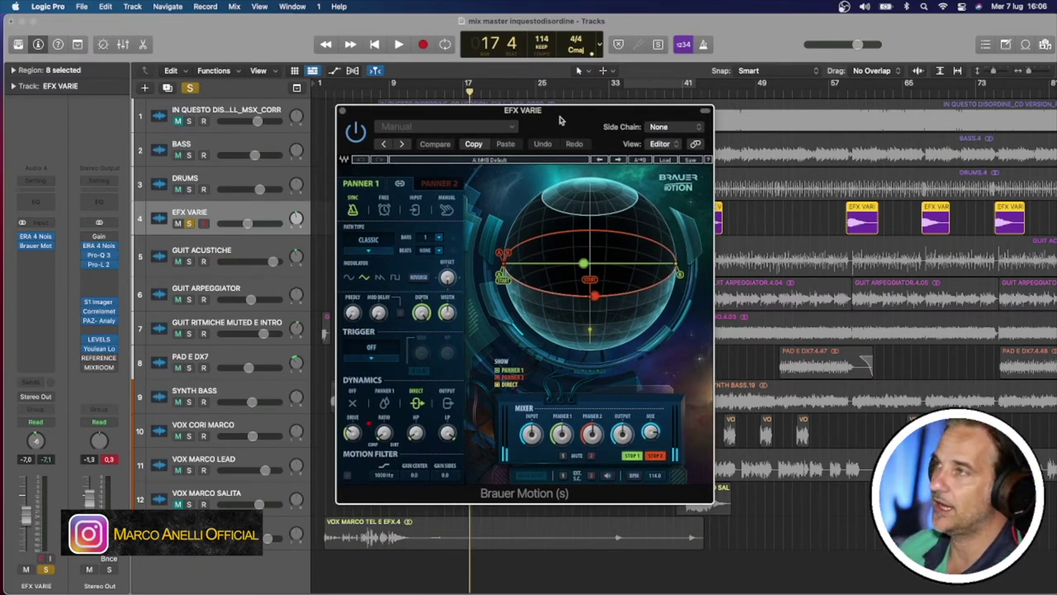
- Close the Brauer Motion window and listen to the soloed EFX VARIE track from bar 17, stopping at bar 19
left_click(343, 111)
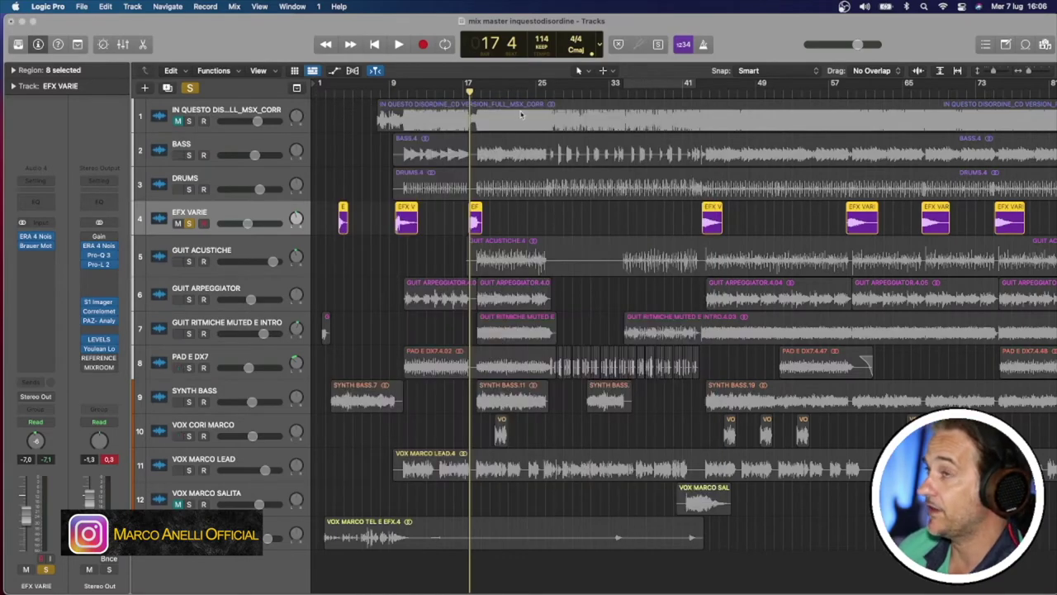
left_click(463, 92)
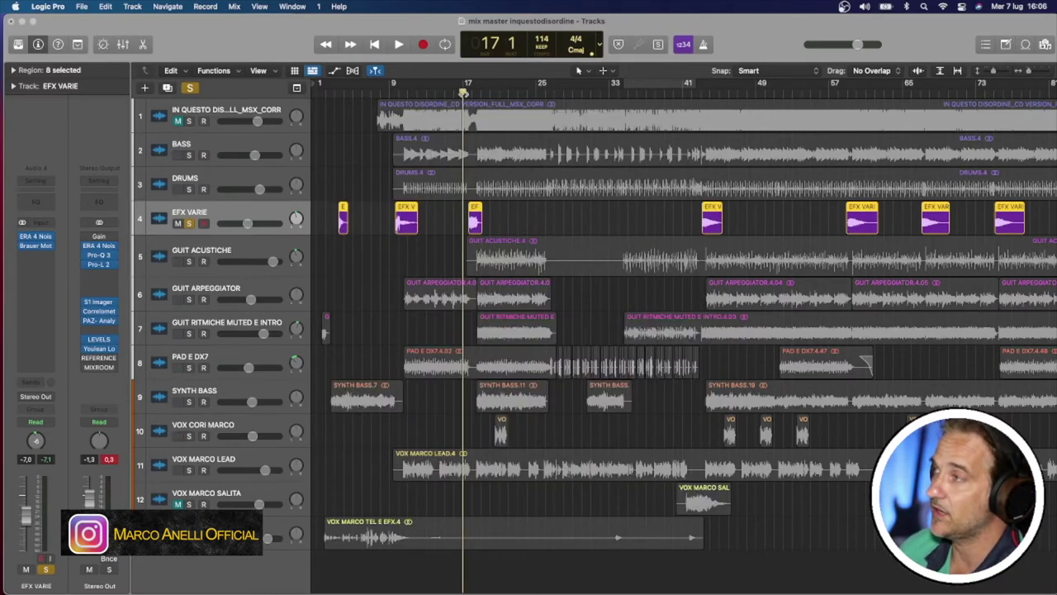
key("space")
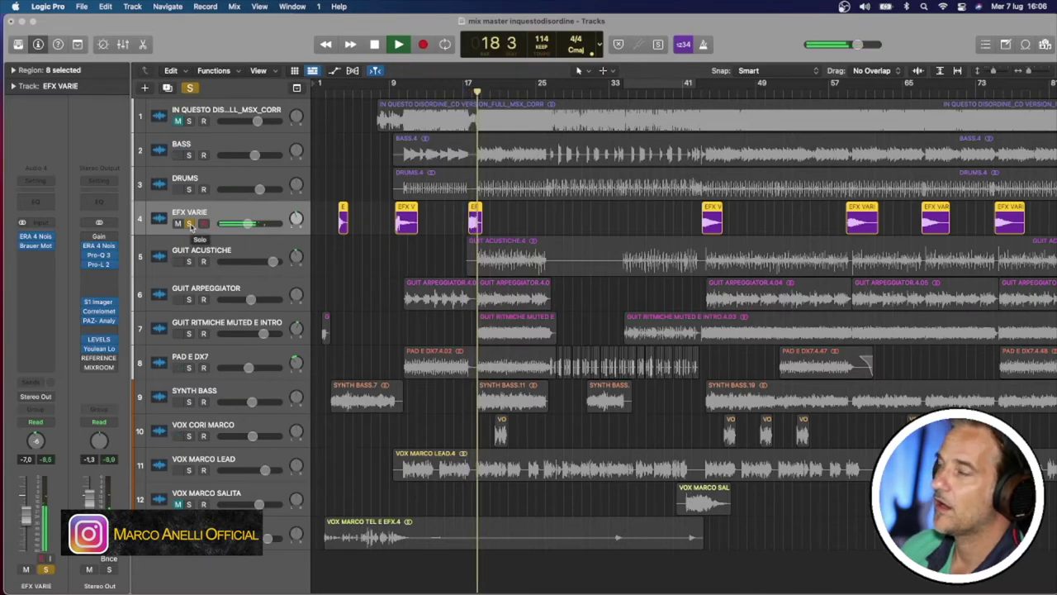
key("space")
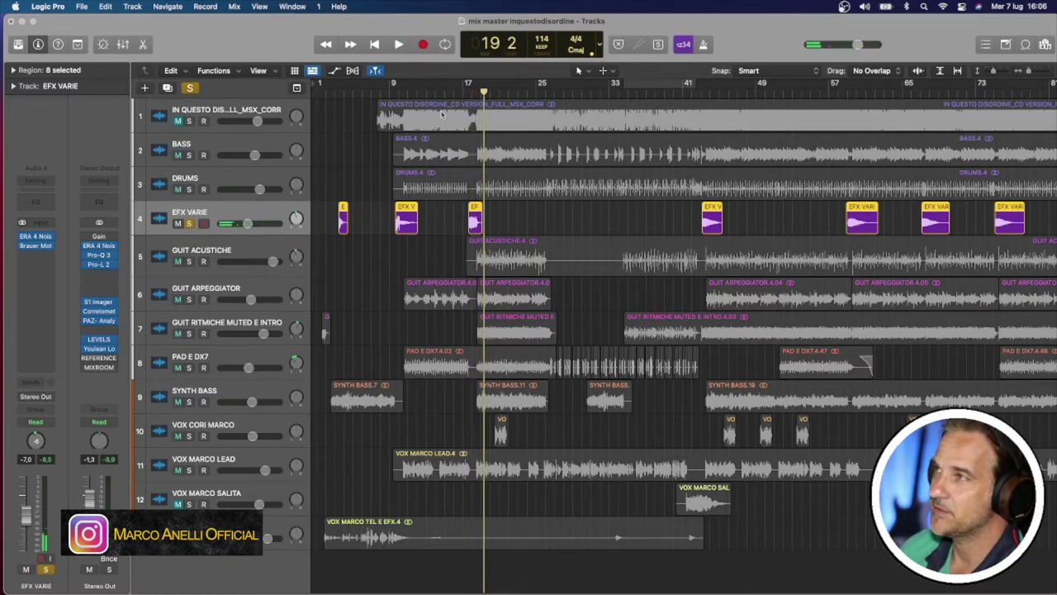
- Return to bar 15, turn off the solo on EFX VARIE, and play the full mix
key("comma")
key("comma")
key("comma")
key("comma")
left_click(191, 88)
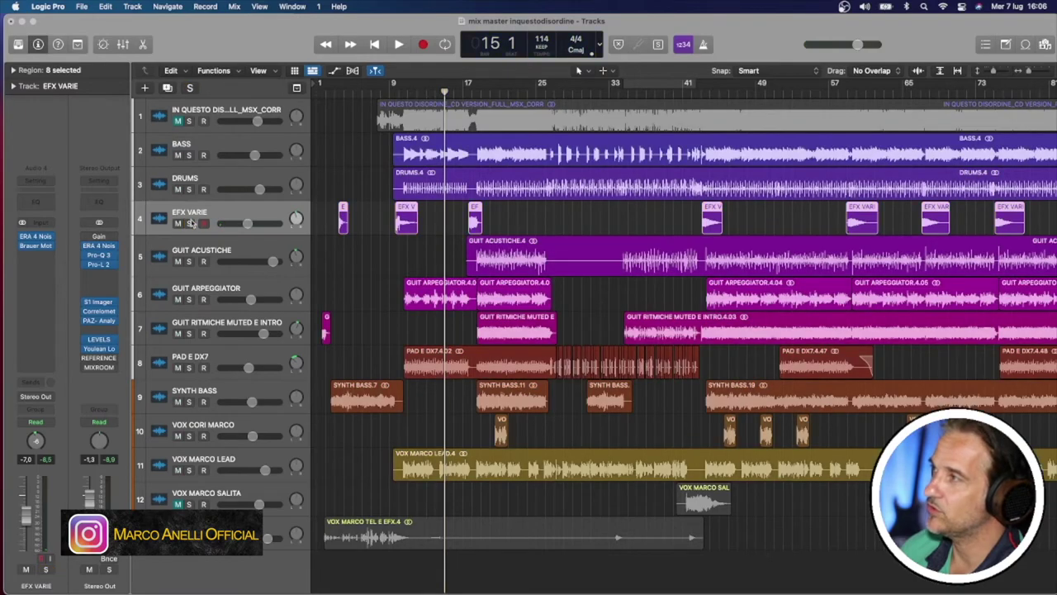
key("space")
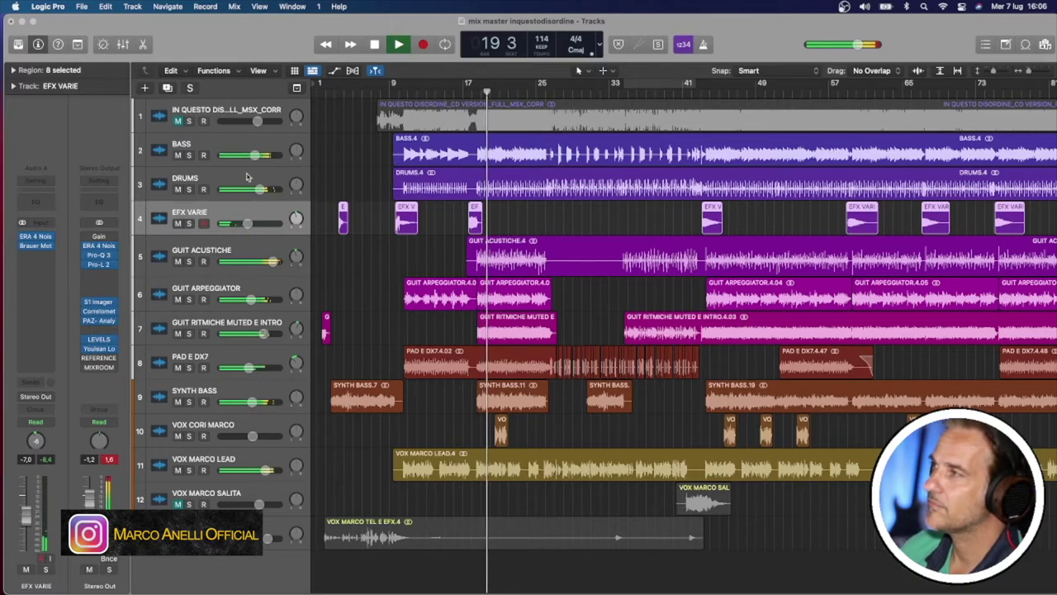
- Switch on ERA 4 Noise Remover, Pro-Q 3 and Luftikus on the DRUMS track, set its volume to 1.2 dB, and stop playback
left_click(198, 183)
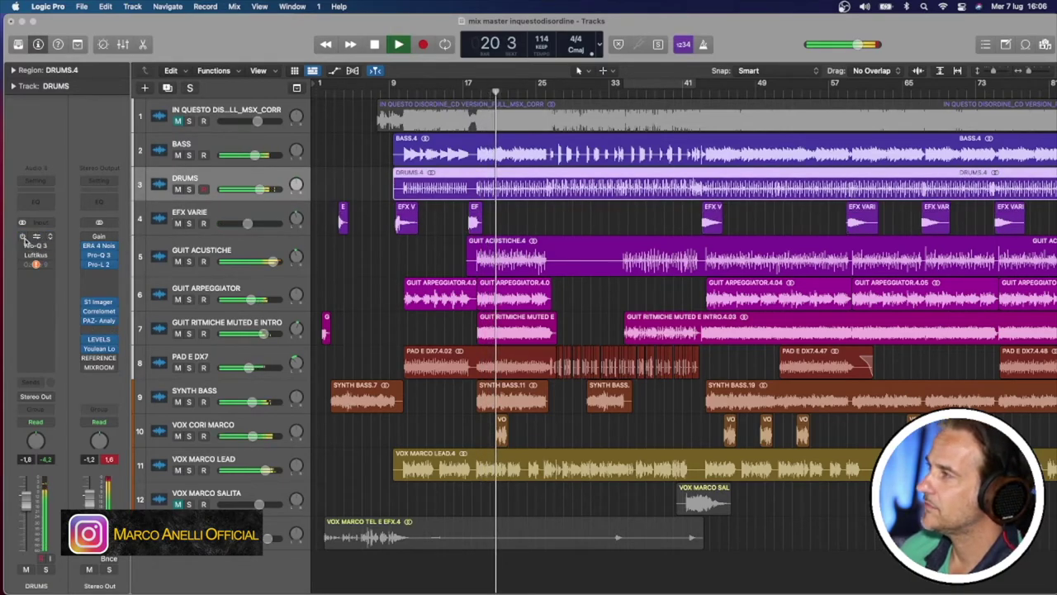
key("space")
mouse_move(25, 257)
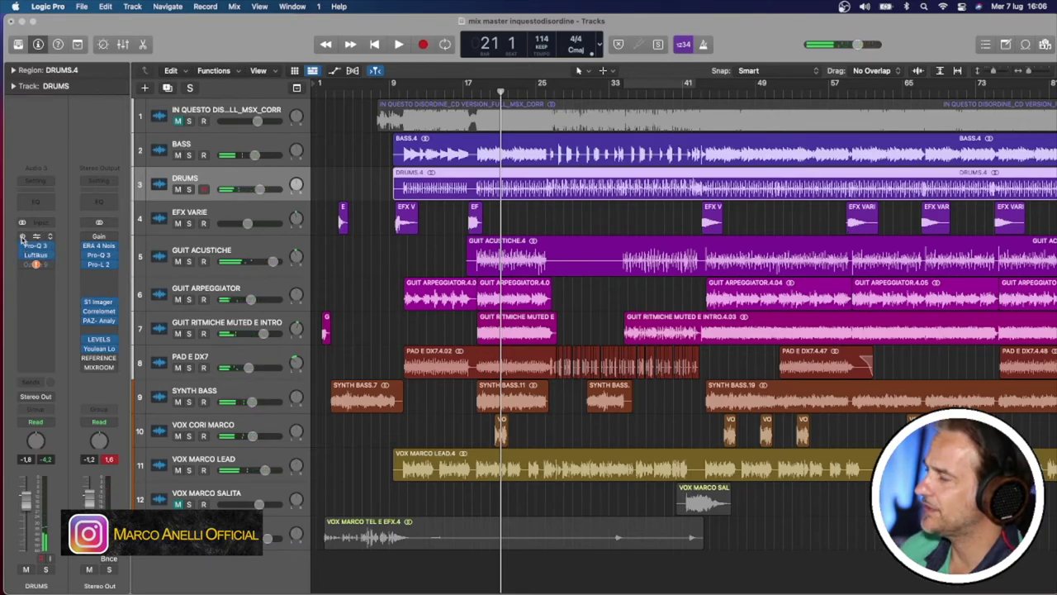
key("space")
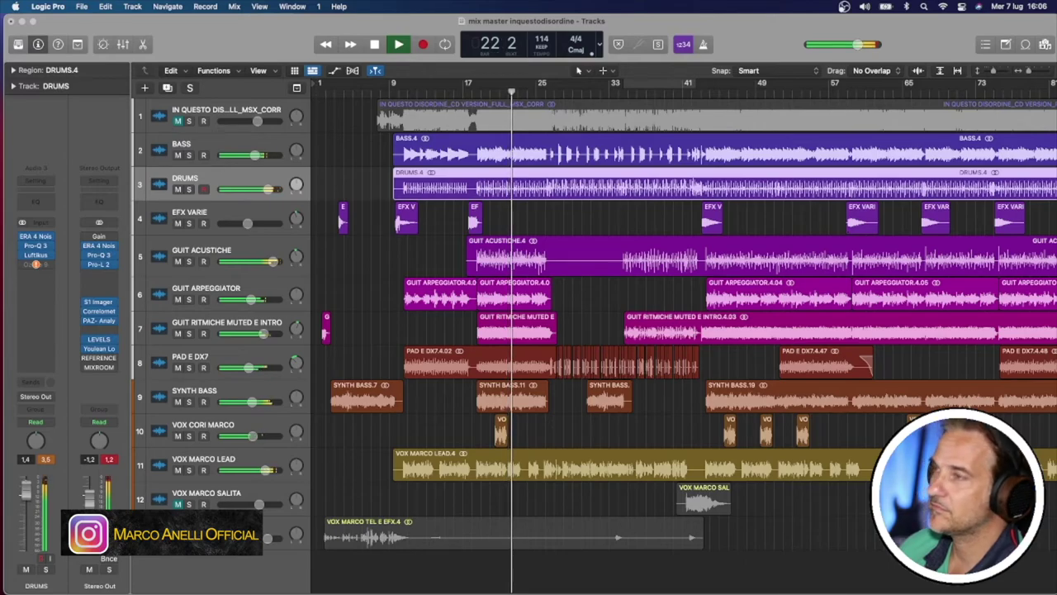
key("space")
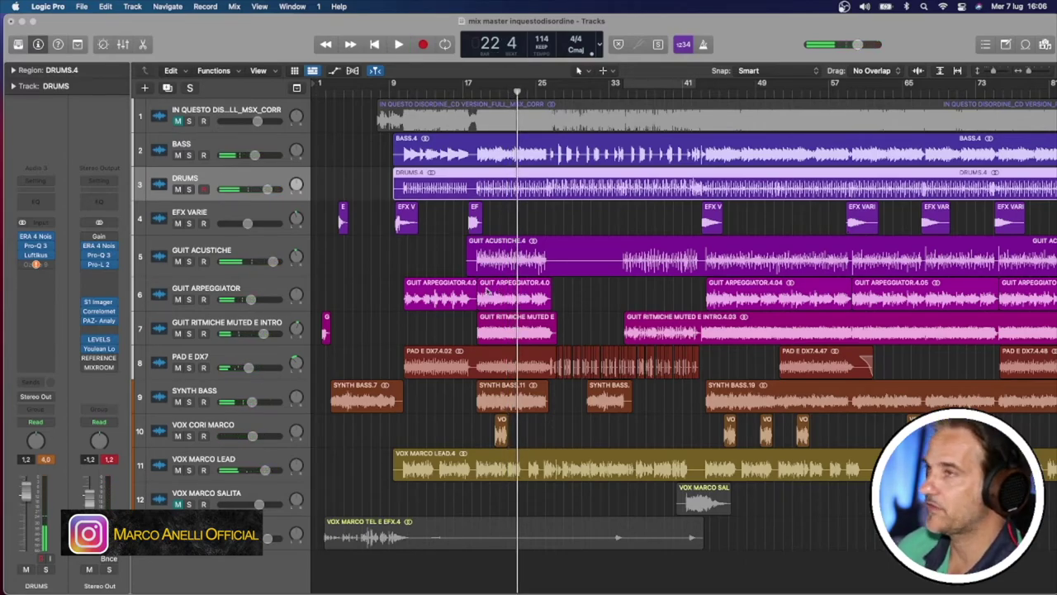
- Show the mixer below the tracks and enlarge it so the channel faders and track names are in view
left_click(124, 45)
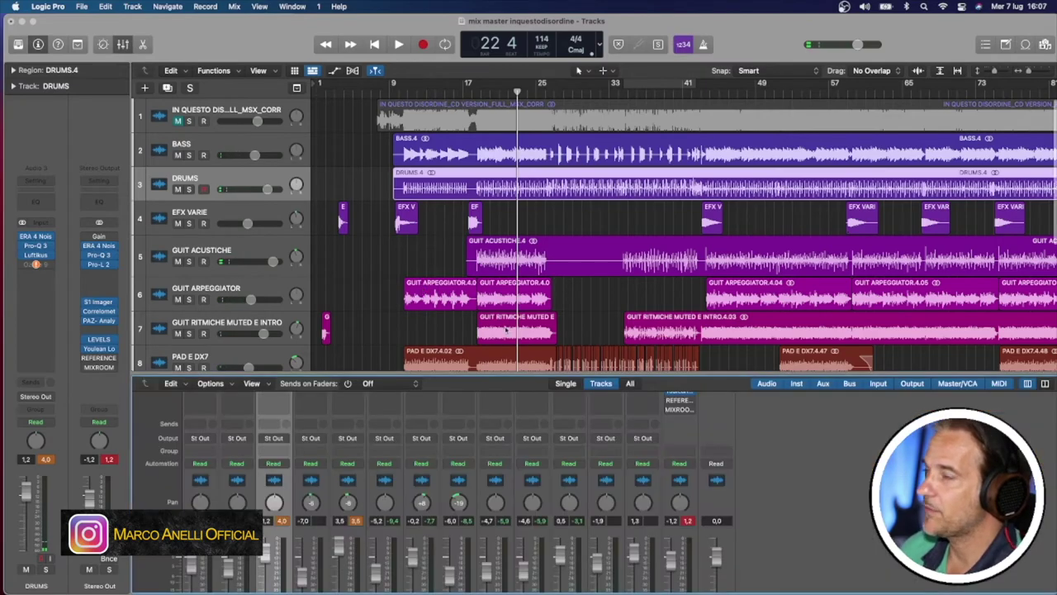
left_click_drag(470, 373, 470, 199)
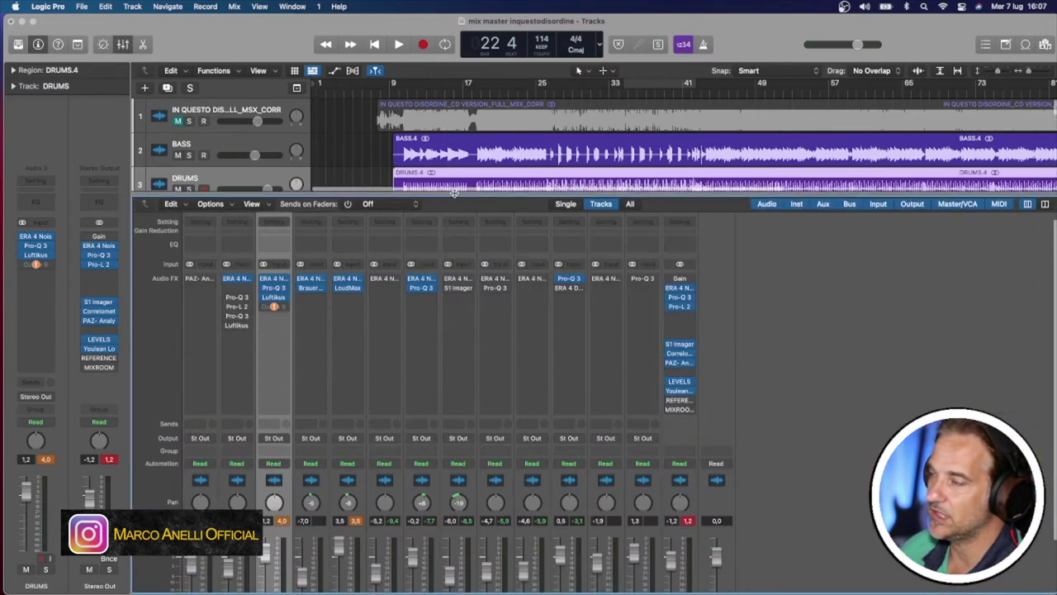
scroll(431, 486, "down", 2)
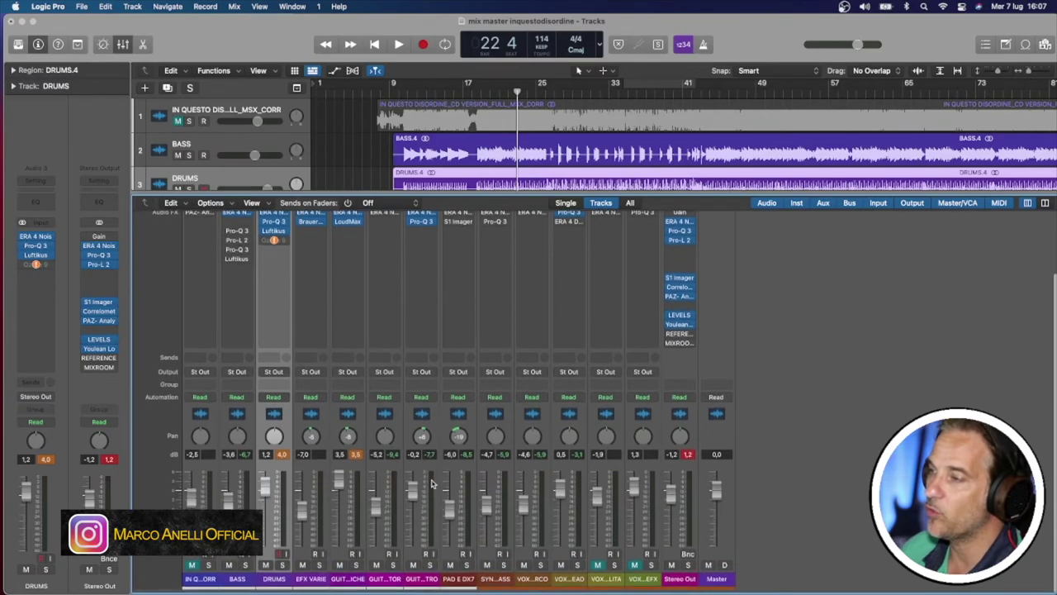